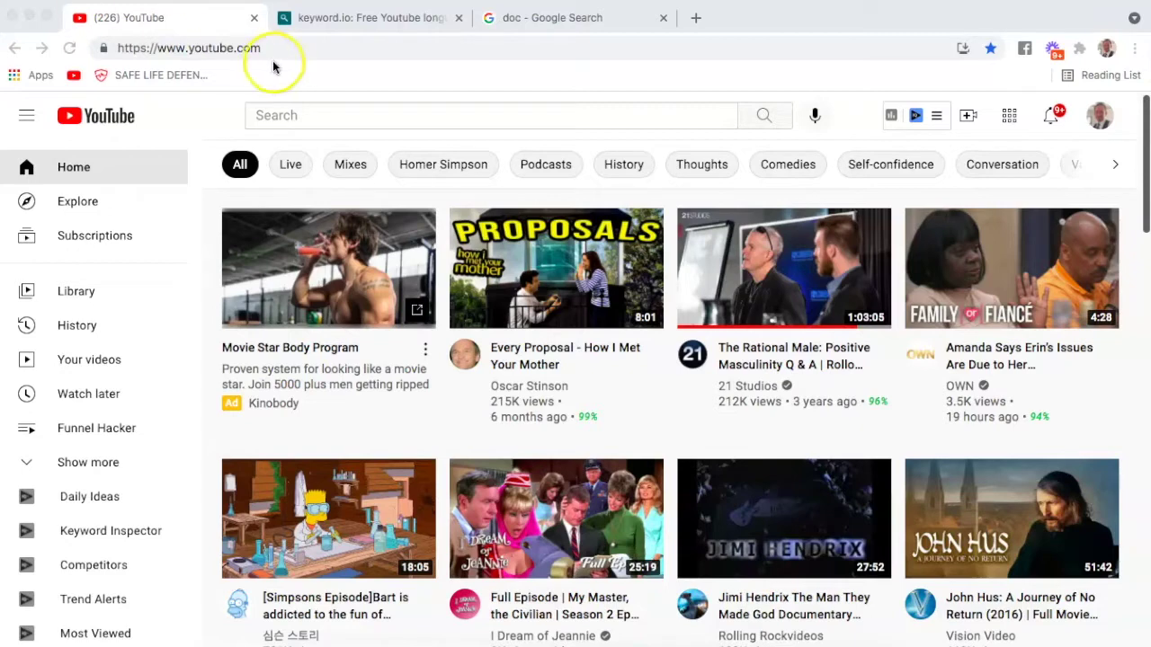
Step: Check the YouTube search suggestions for "business" and clear the query
{"action": "left_click", "coordinate": [307, 114]}
{"action": "left_click", "coordinate": [307, 114]}
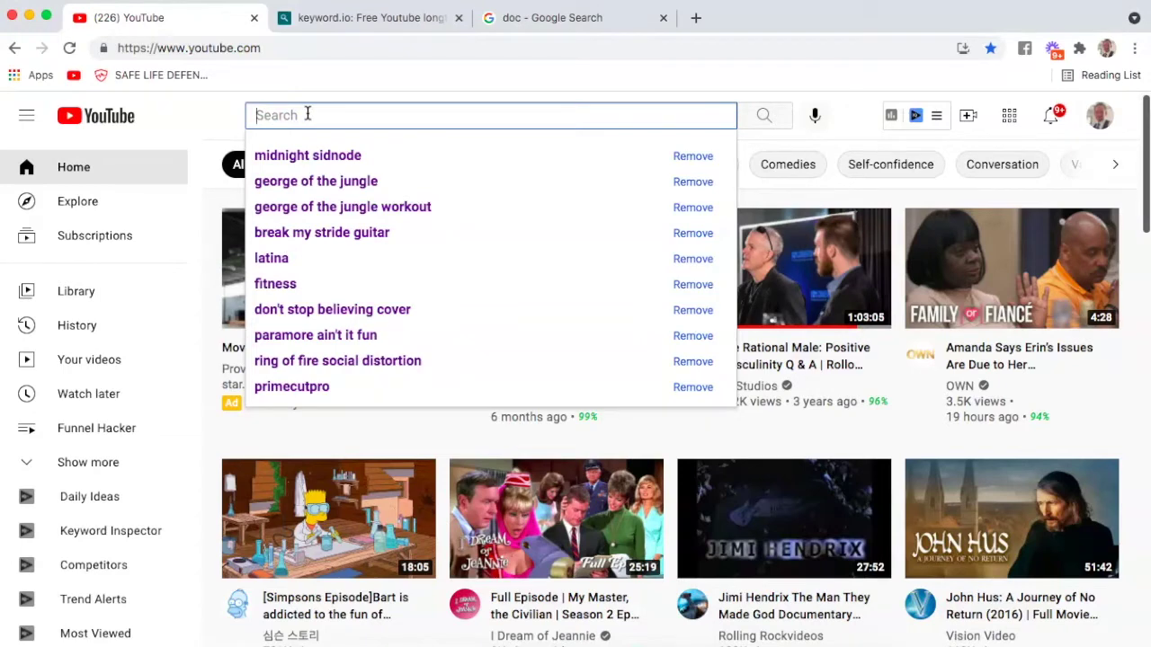
{"action": "type", "text": "business"}
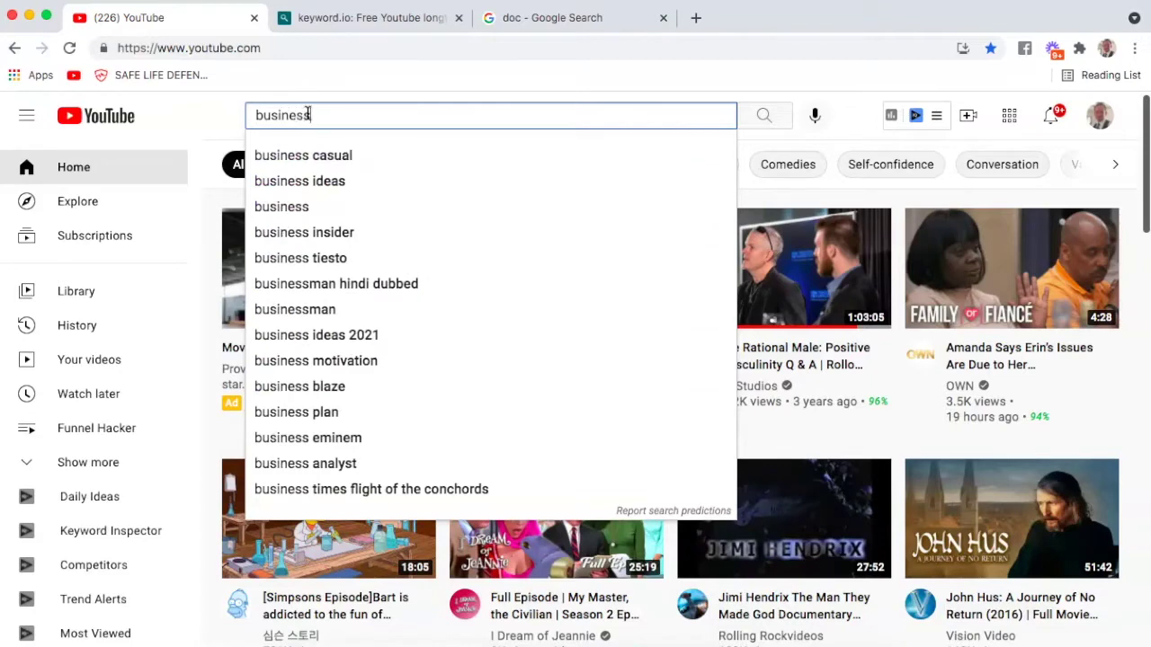
{"action": "key", "text": "BackSpace"}
{"action": "key", "text": "BackSpace"}
{"action": "key", "text": "BackSpace"}
{"action": "key", "text": "BackSpace"}
{"action": "key", "text": "BackSpace"}
{"action": "key", "text": "BackSpace"}
{"action": "key", "text": "BackSpace"}
{"action": "key", "text": "BackSpace"}
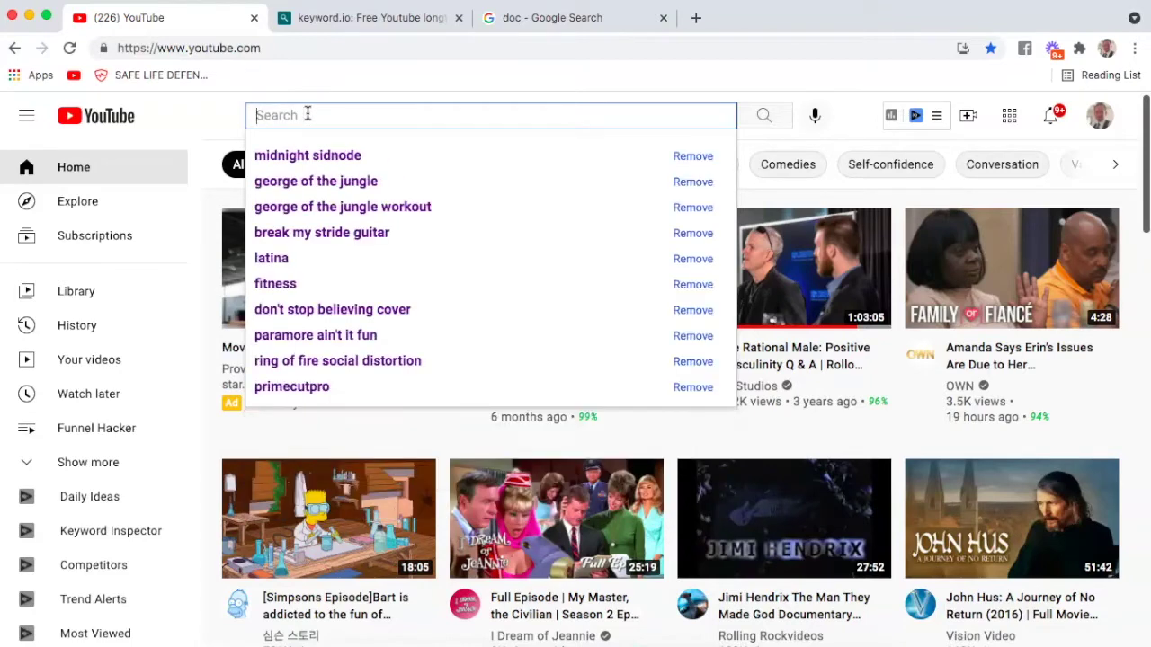
Step: Check the search suggestions for "how to raise business" and fill in the suggestion "how to raise business capital"
{"action": "type", "text": "r"}
{"action": "key", "text": "BackSpace"}
{"action": "type", "text": "h"}
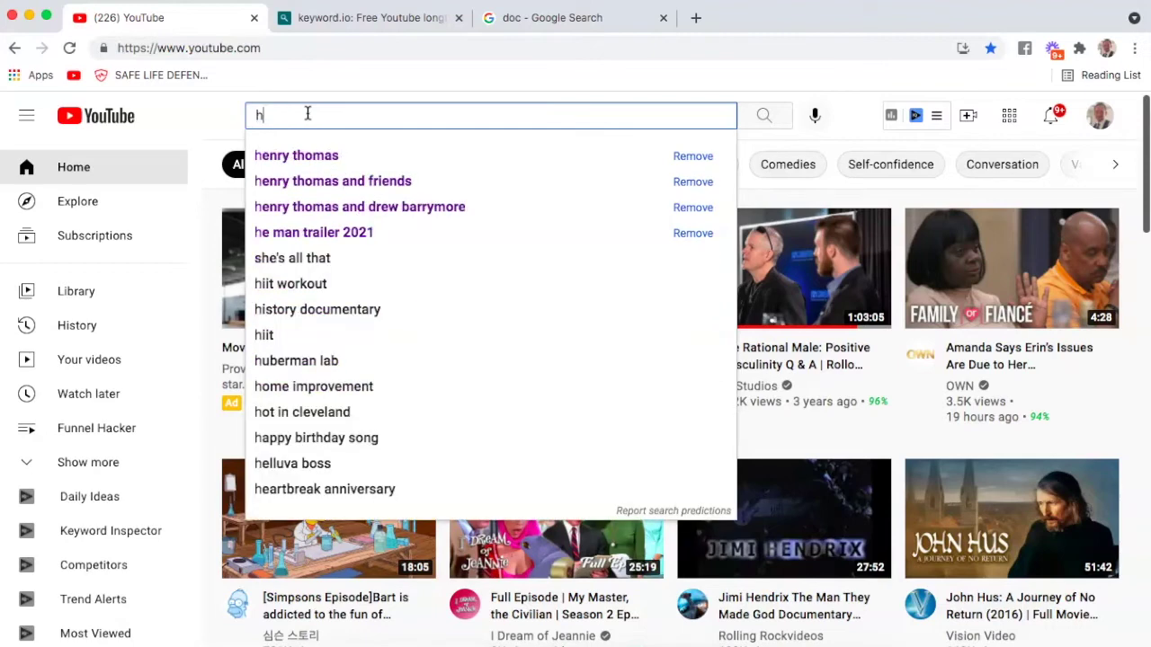
{"action": "type", "text": "o to"}
{"action": "key", "text": "BackSpace"}
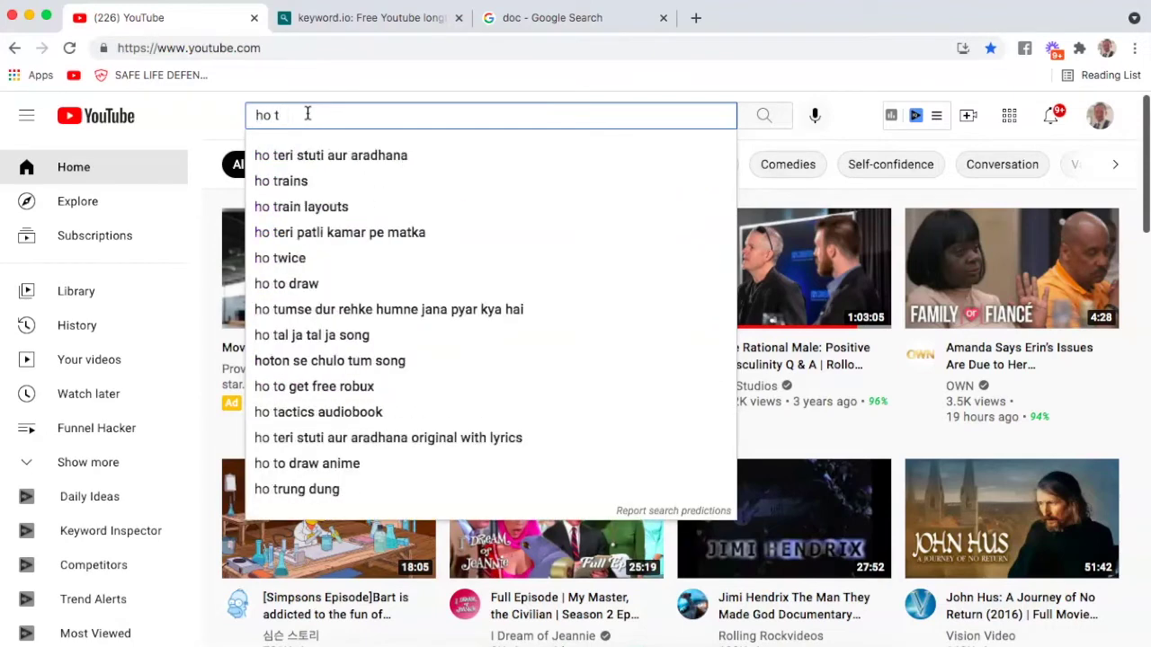
{"action": "key", "text": "BackSpace"}
{"action": "key", "text": "BackSpace"}
{"action": "type", "text": "w to "}
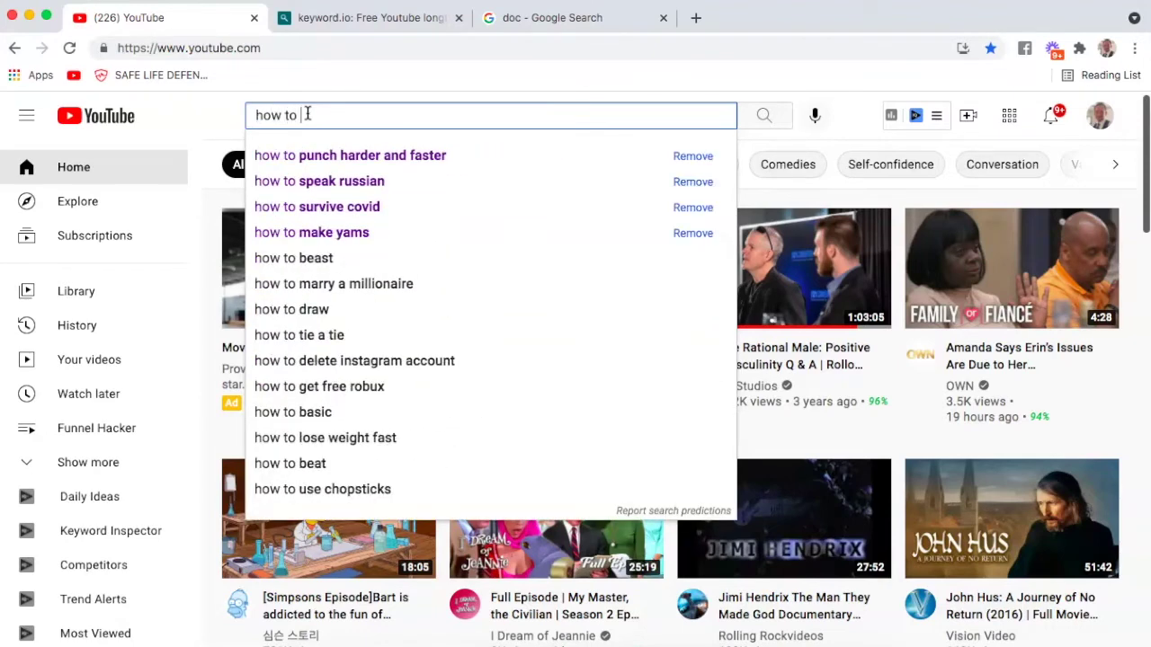
{"action": "type", "text": "raise "}
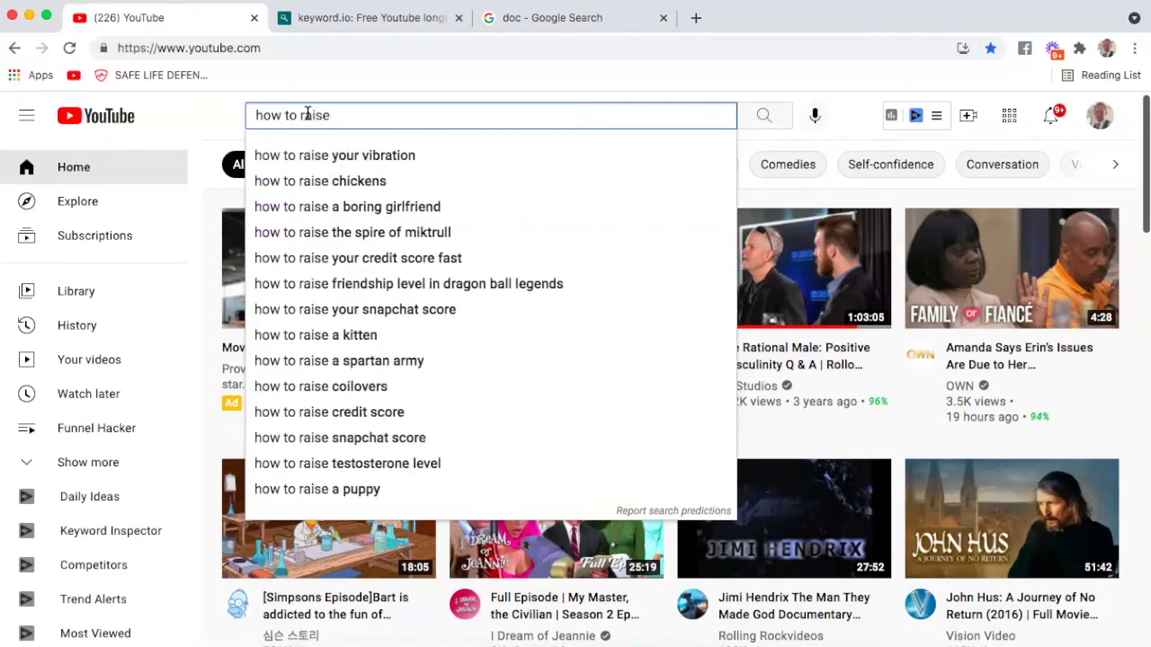
{"action": "type", "text": "business"}
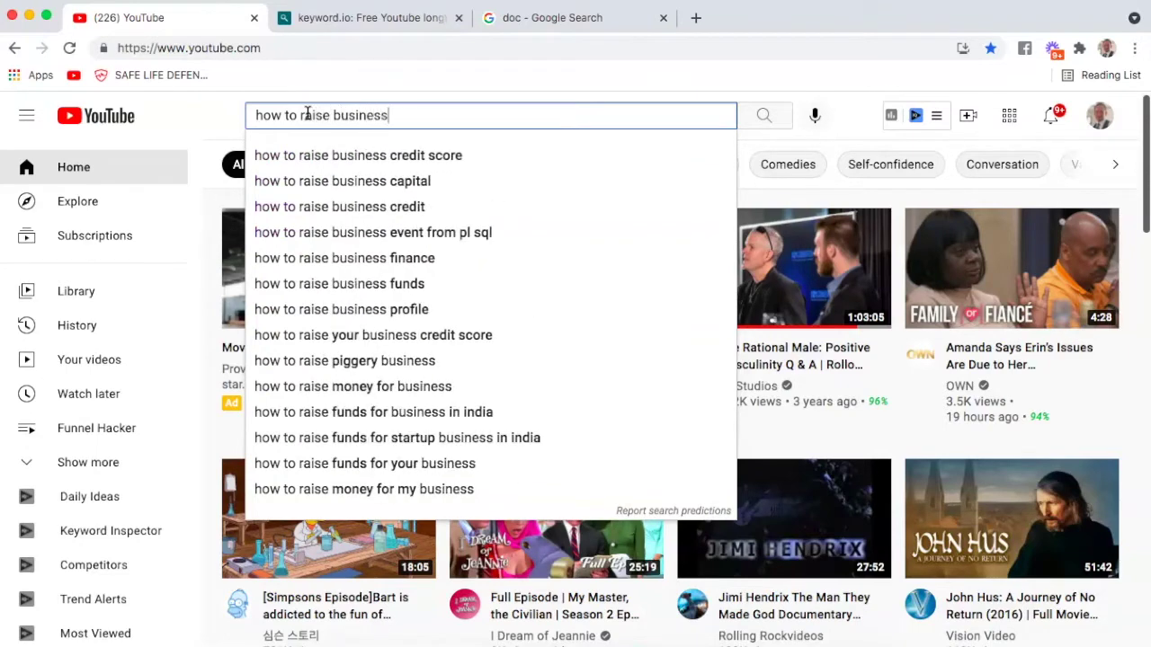
{"action": "key", "text": "Down"}
{"action": "key", "text": "Down"}
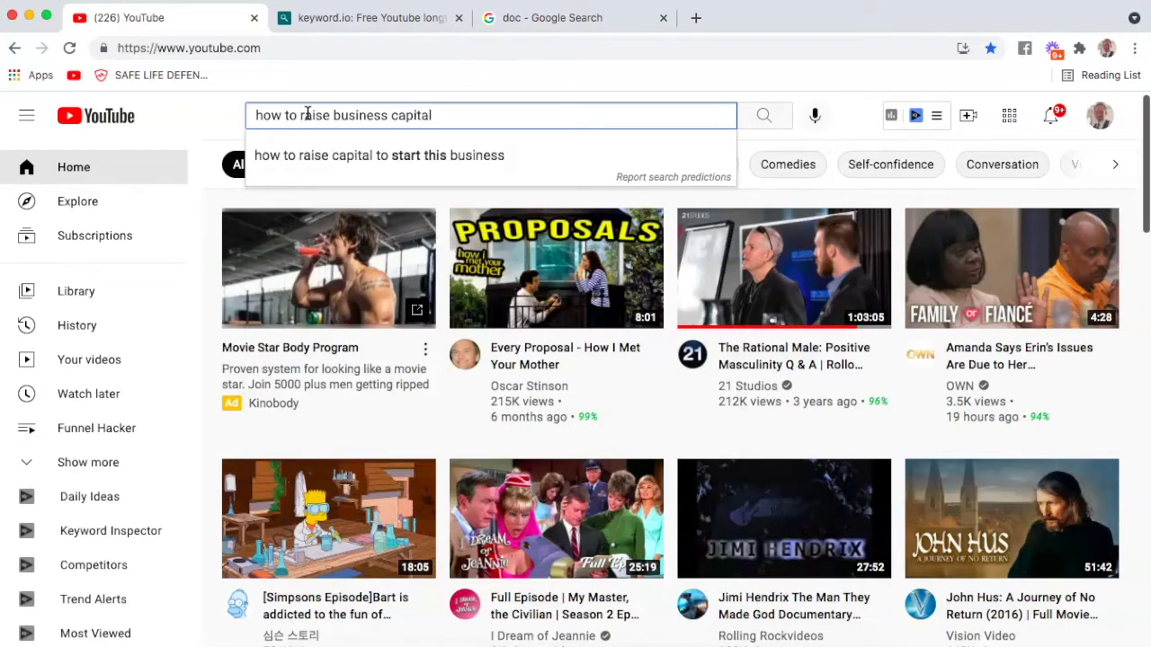
Step: Erase the capital query and re-enter "how to raise business" to bring back its search suggestions
{"action": "key", "text": "BackSpace"}
{"action": "key", "text": "BackSpace"}
{"action": "key", "text": "BackSpace"}
{"action": "key", "text": "BackSpace"}
{"action": "key", "text": "BackSpace"}
{"action": "key", "text": "BackSpace"}
{"action": "key", "text": "BackSpace"}
{"action": "key", "text": "BackSpace"}
{"action": "key", "text": "BackSpace"}
{"action": "key", "text": "BackSpace"}
{"action": "key", "text": "BackSpace"}
{"action": "key", "text": "BackSpace"}
{"action": "key", "text": "BackSpace"}
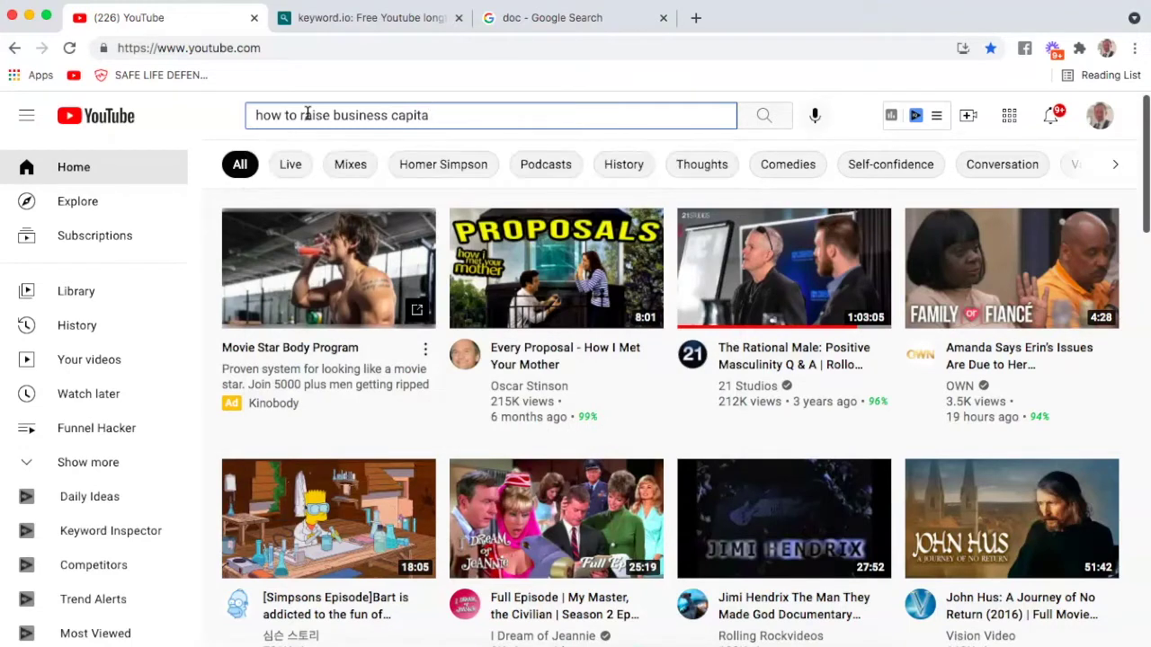
{"action": "key", "text": "BackSpace"}
{"action": "key", "text": "BackSpace"}
{"action": "key", "text": "BackSpace"}
{"action": "key", "text": "BackSpace"}
{"action": "key", "text": "BackSpace"}
{"action": "key", "text": "BackSpace"}
{"action": "key", "text": "BackSpace"}
{"action": "key", "text": "BackSpace"}
{"action": "key", "text": "BackSpace"}
{"action": "key", "text": "BackSpace"}
{"action": "key", "text": "BackSpace"}
{"action": "key", "text": "BackSpace"}
{"action": "key", "text": "BackSpace"}
{"action": "key", "text": "BackSpace"}
{"action": "key", "text": "BackSpace"}
{"action": "key", "text": "BackSpace"}
{"action": "key", "text": "BackSpace"}
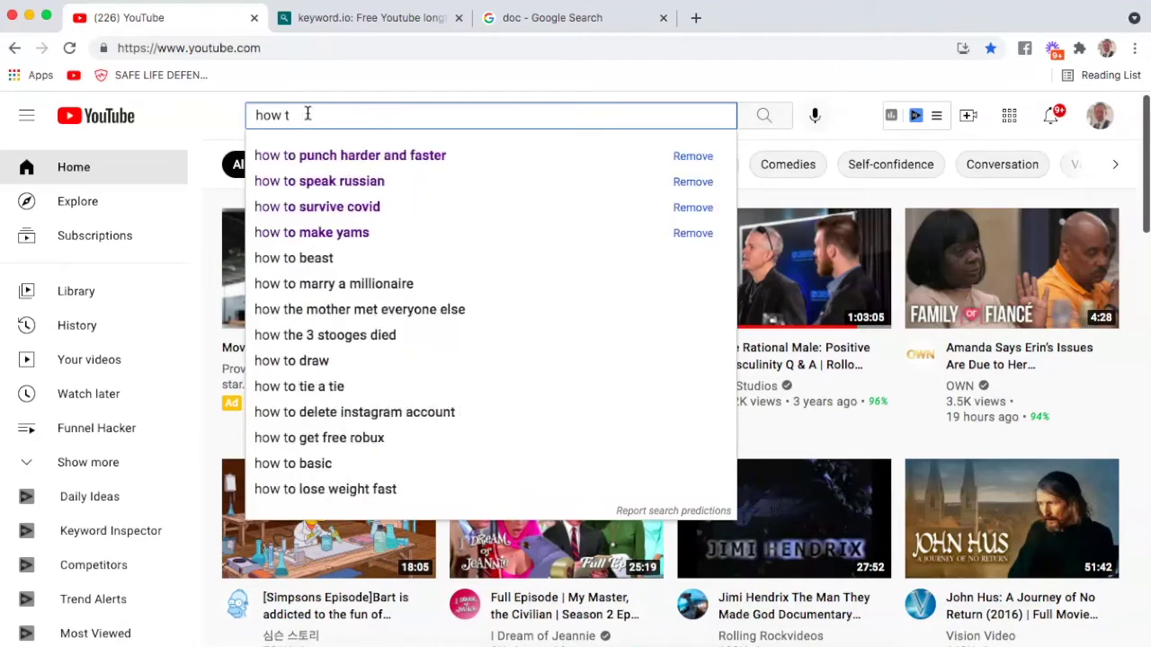
{"action": "type", "text": "how"}
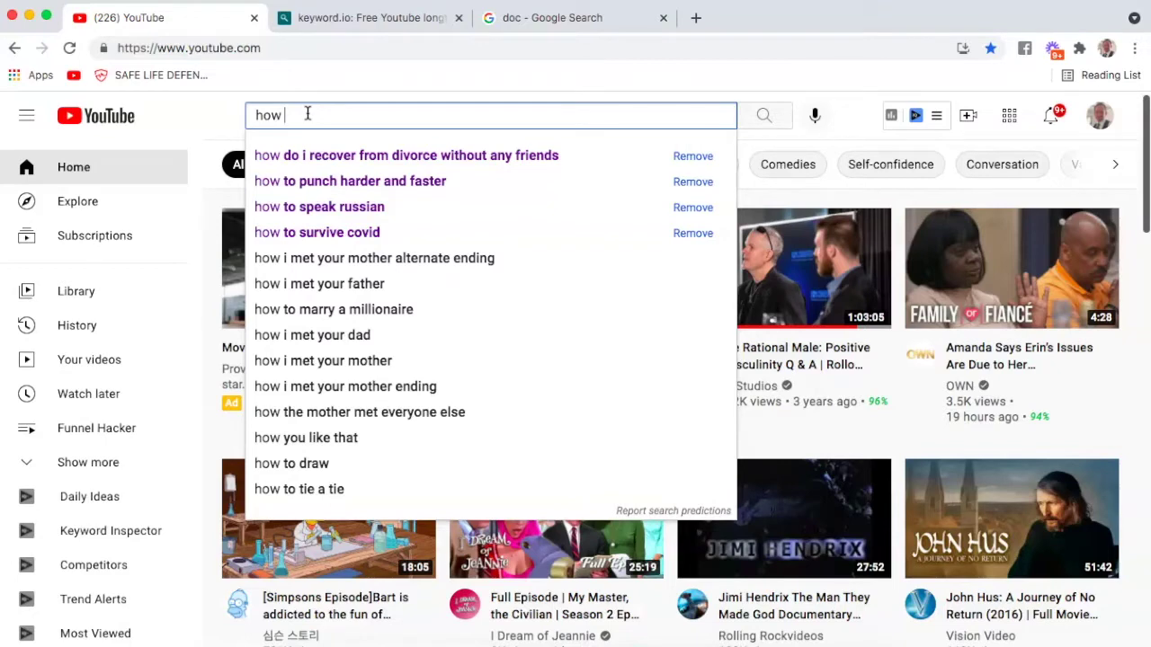
{"action": "type", "text": "to "}
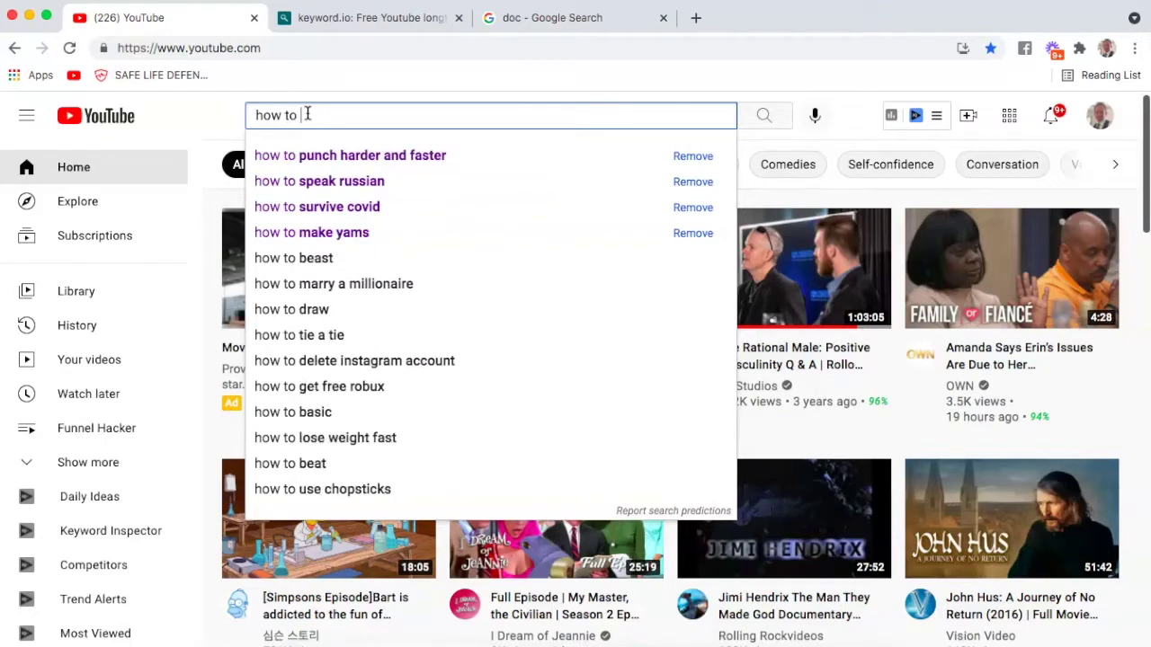
{"action": "type", "text": "raise "}
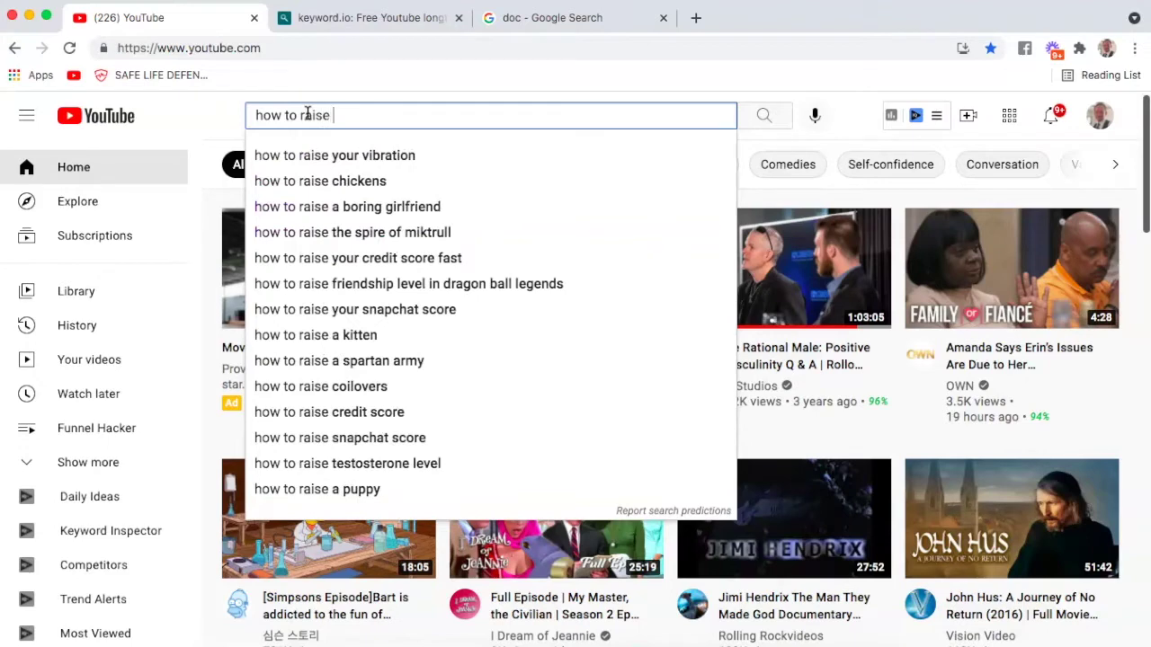
{"action": "type", "text": "busines"}
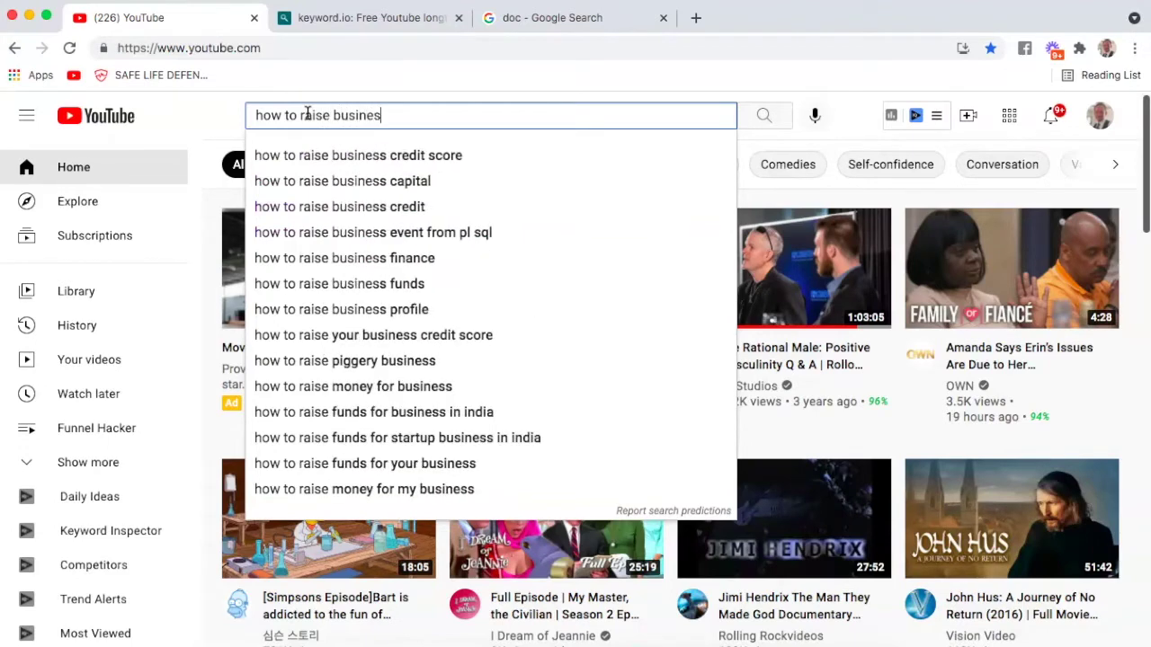
Step: Fill in the suggestion "how to raise business credit score" and append "a" to check its further suggestions
{"action": "key", "text": "Down"}
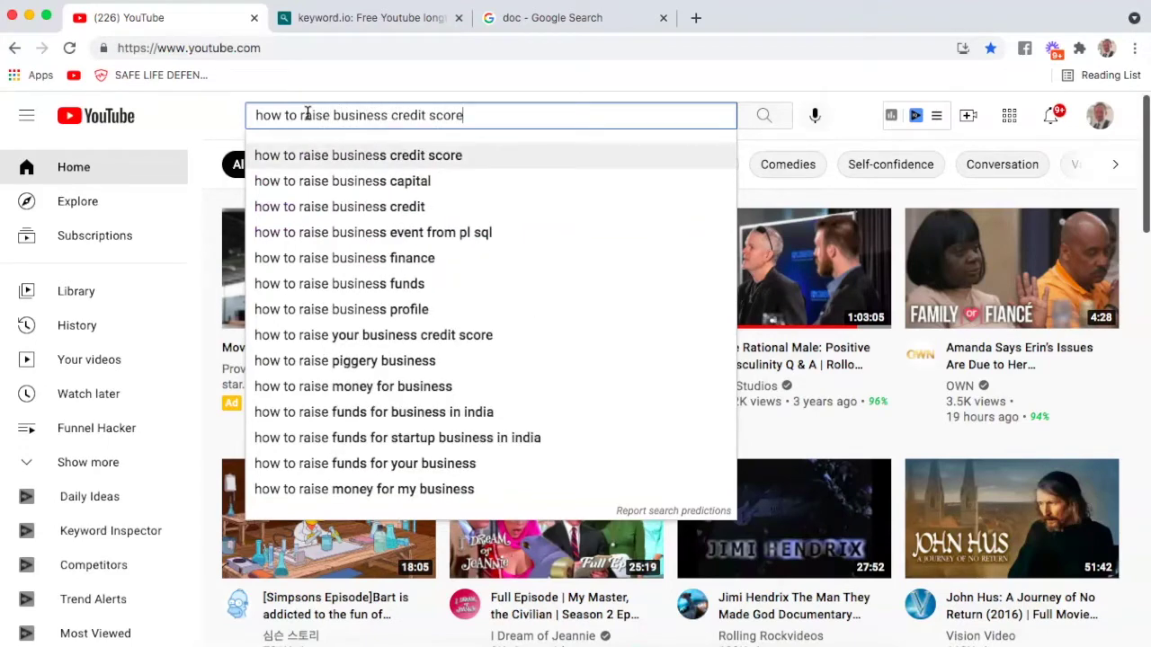
{"action": "key", "text": "Down"}
{"action": "key", "text": "Up"}
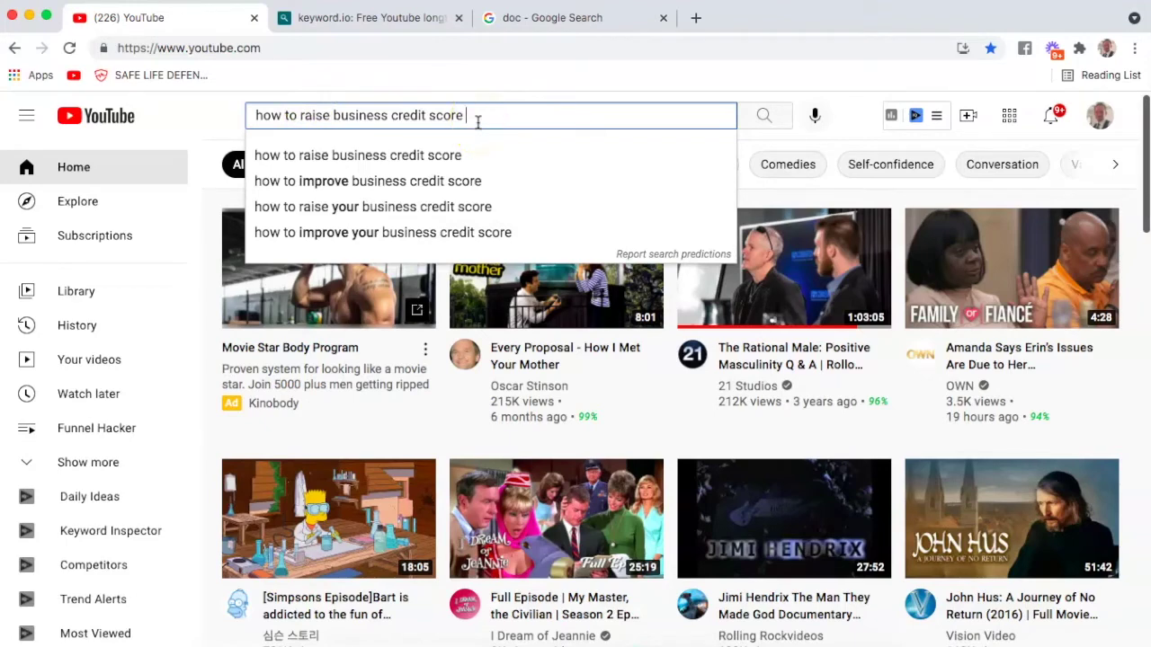
{"action": "type", "text": "a"}
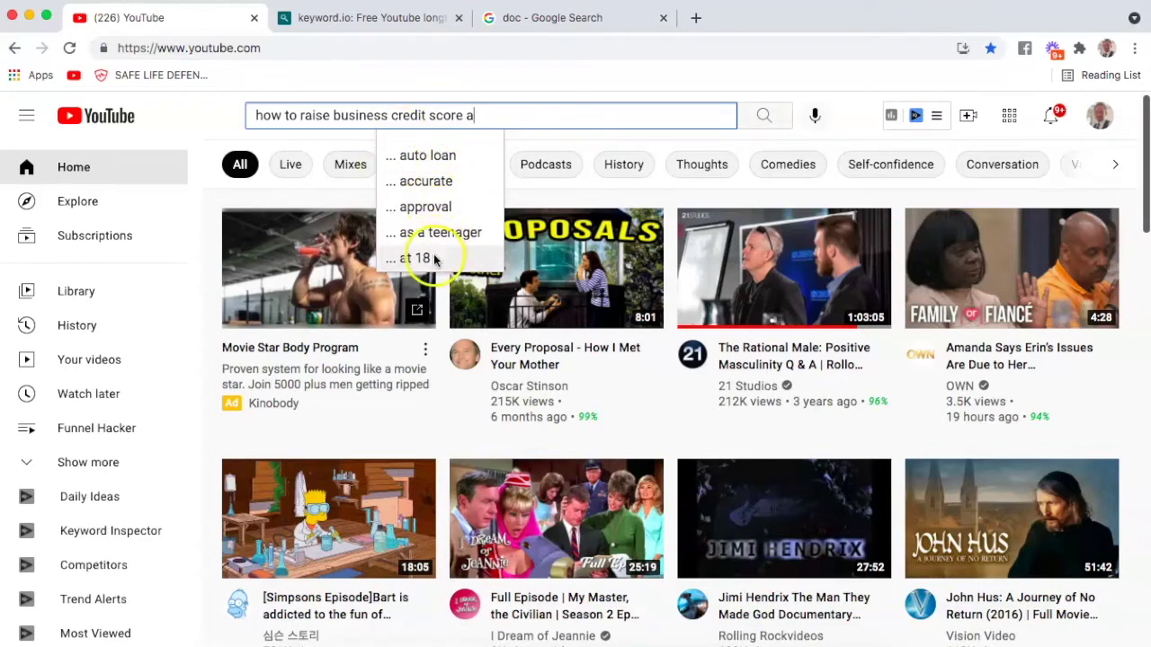
Step: Replace the whole query with "business credit" and check its search suggestions
{"action": "left_click_drag", "start_coordinate": [498, 115], "coordinate": [236, 95]}
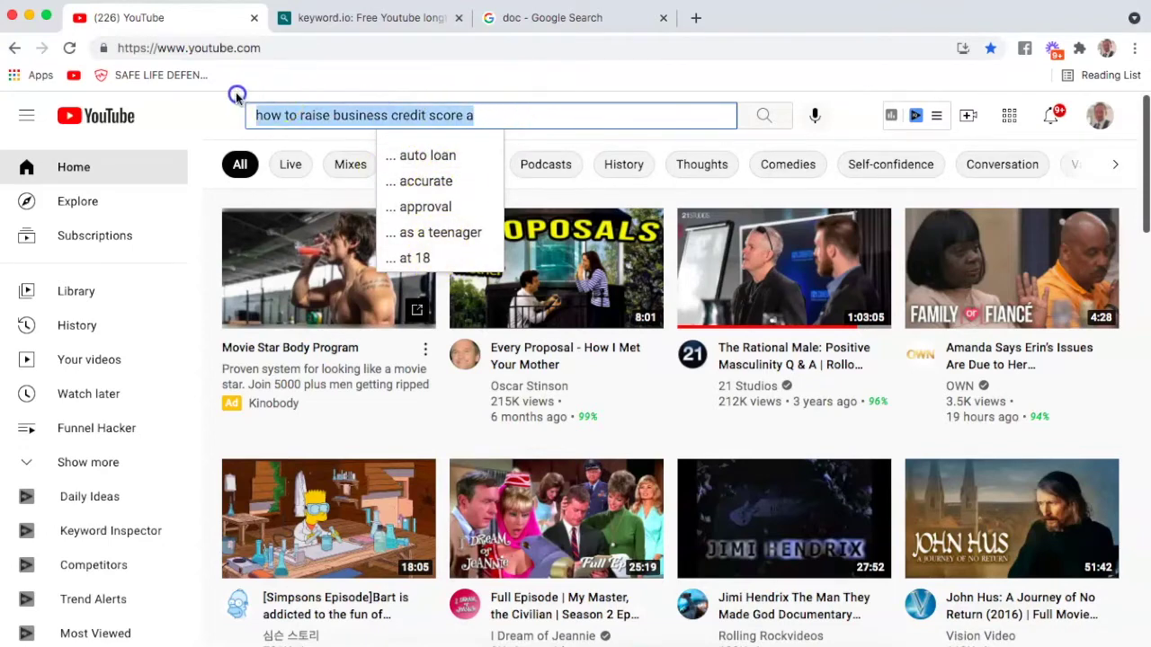
{"action": "key", "text": "BackSpace"}
{"action": "type", "text": "b"}
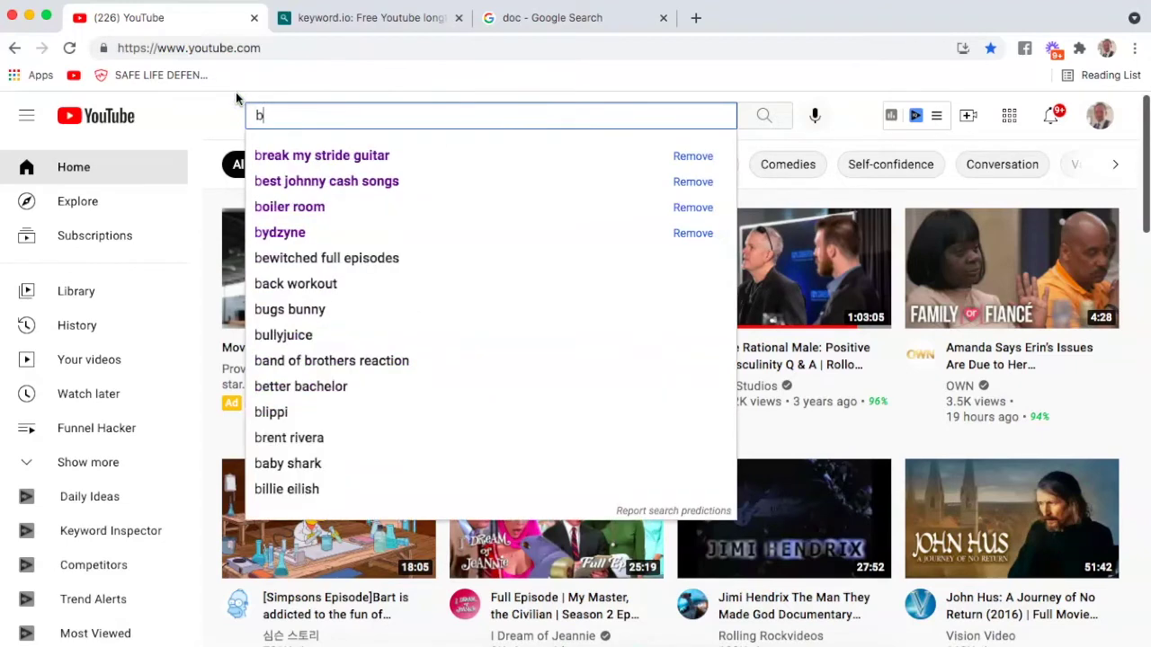
{"action": "type", "text": "usiness credit"}
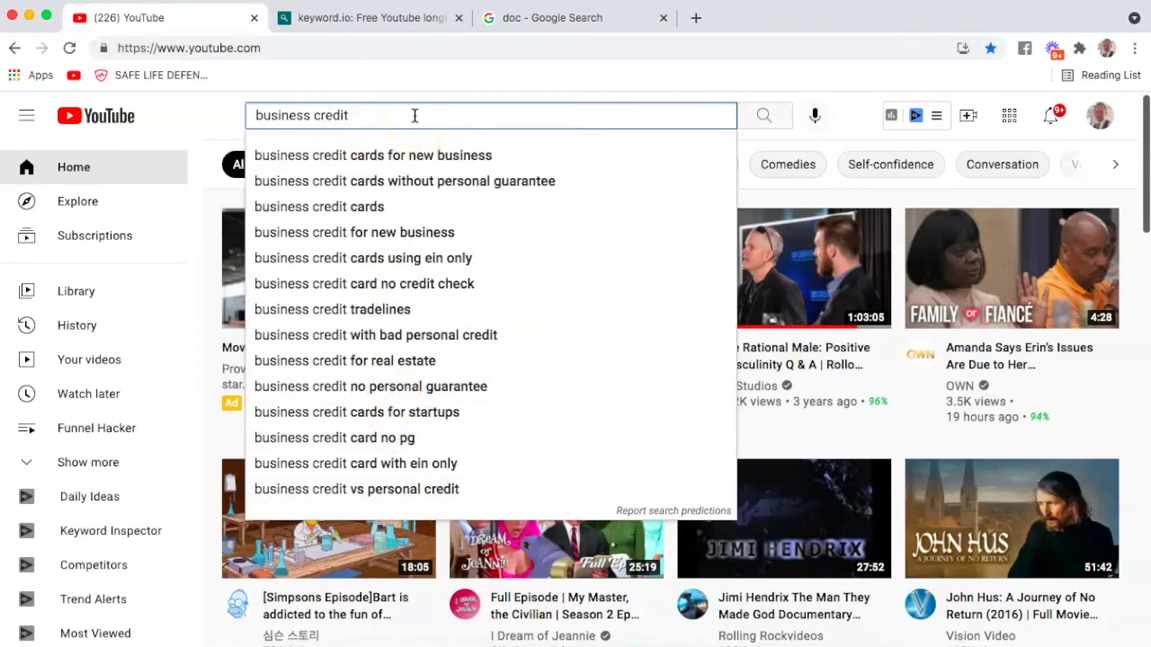
Step: Check the suggestions for "business credit a" and "business credit b", and return the query to "business credit"
{"action": "type", "text": "a"}
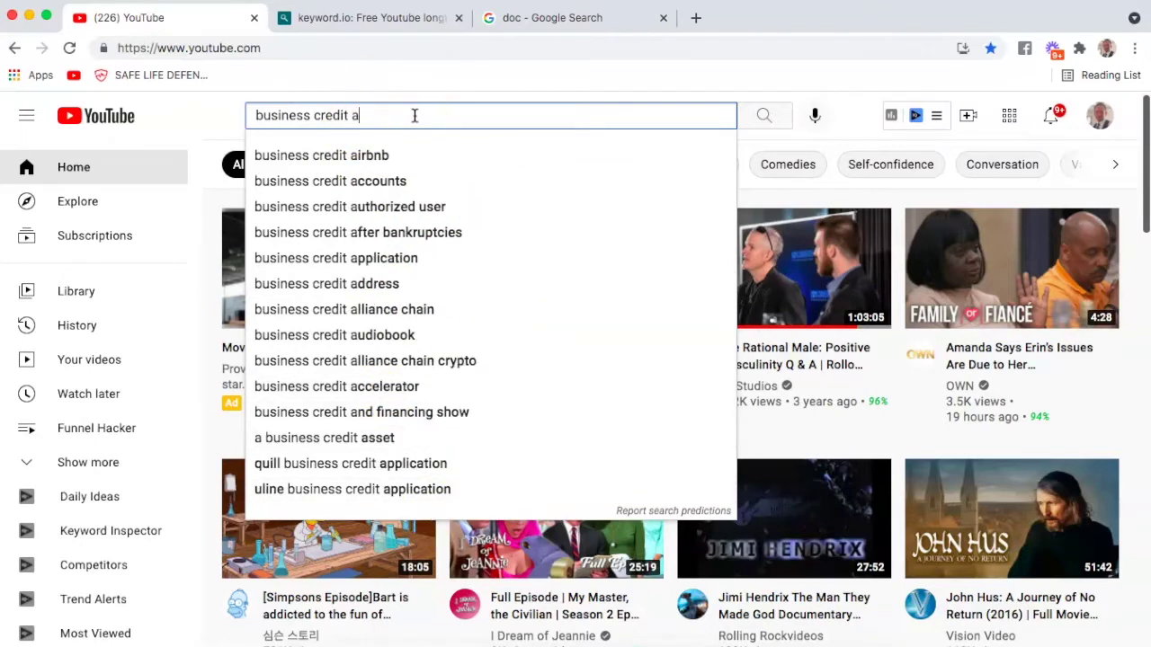
{"action": "left_click", "coordinate": [387, 116]}
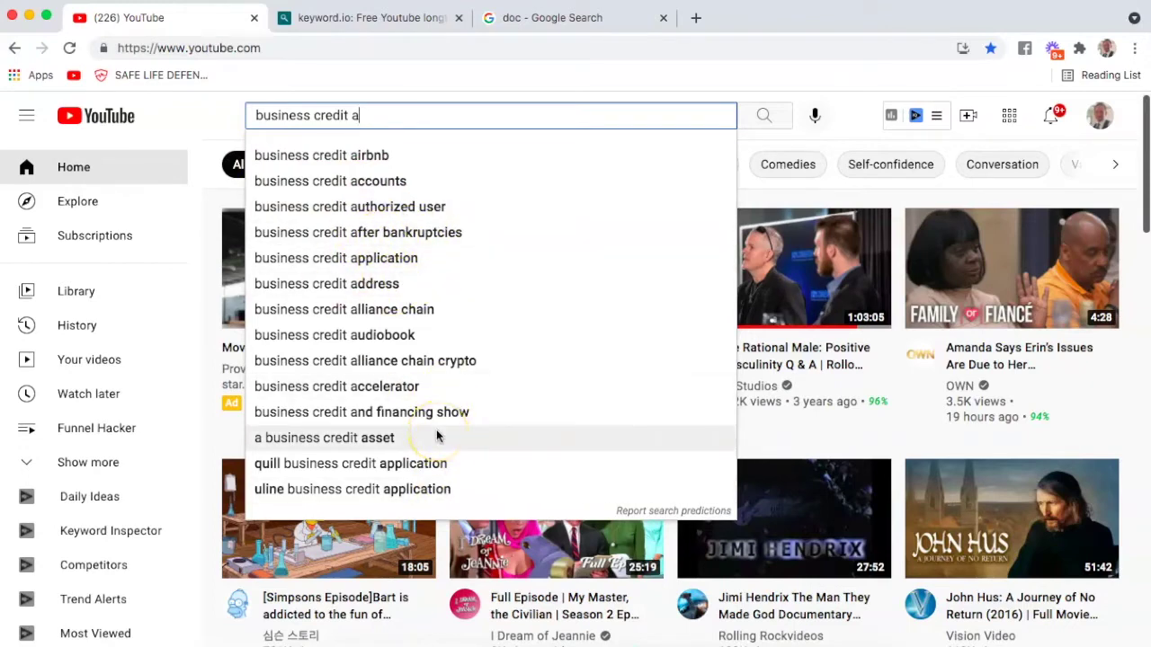
{"action": "key", "text": "BackSpace"}
{"action": "type", "text": "b"}
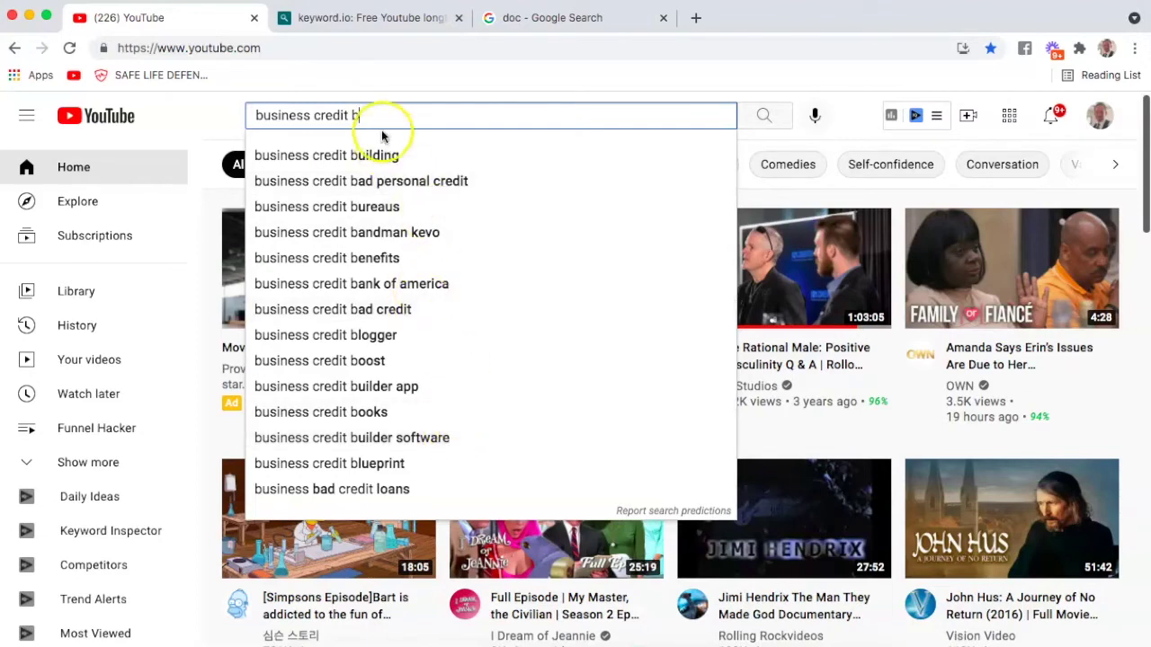
{"action": "key", "text": "BackSpace"}
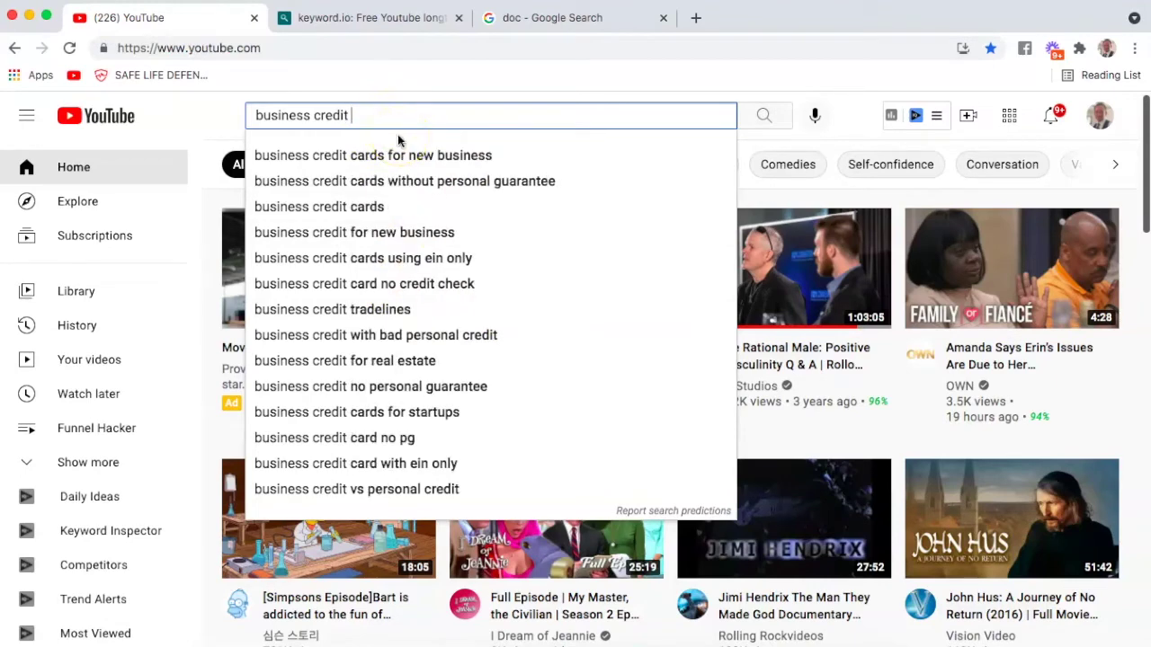
Step: Run the suggested search "business credit cards for new business" and select the whole query text
{"action": "left_click", "coordinate": [307, 159]}
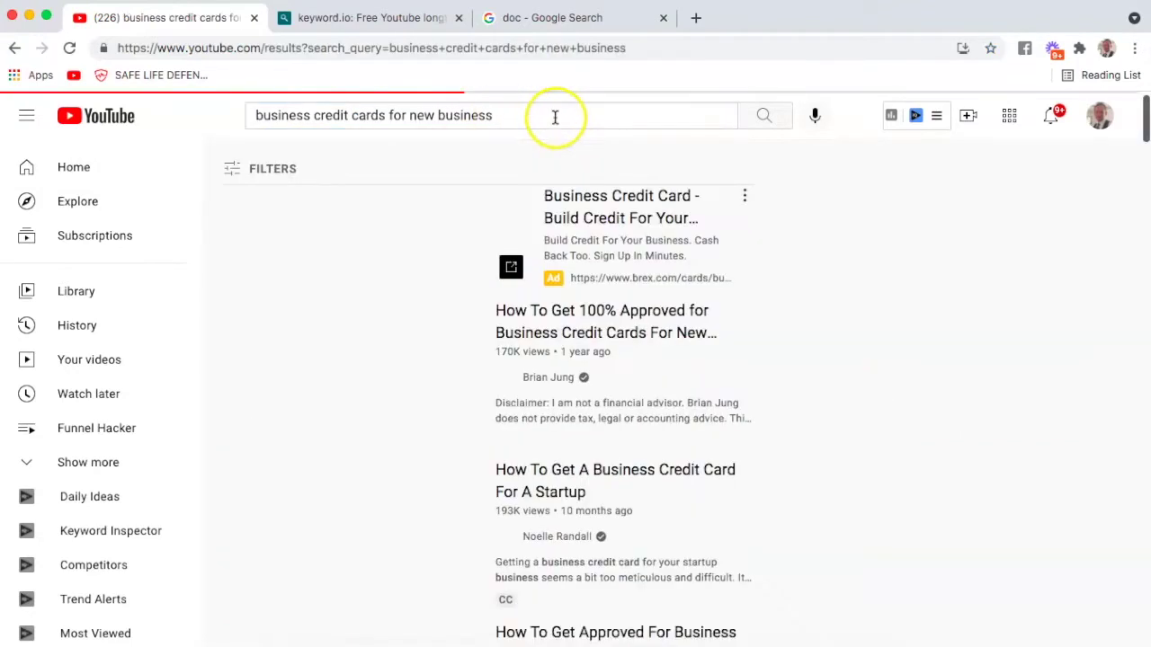
{"action": "left_click_drag", "start_coordinate": [554, 117], "coordinate": [231, 114]}
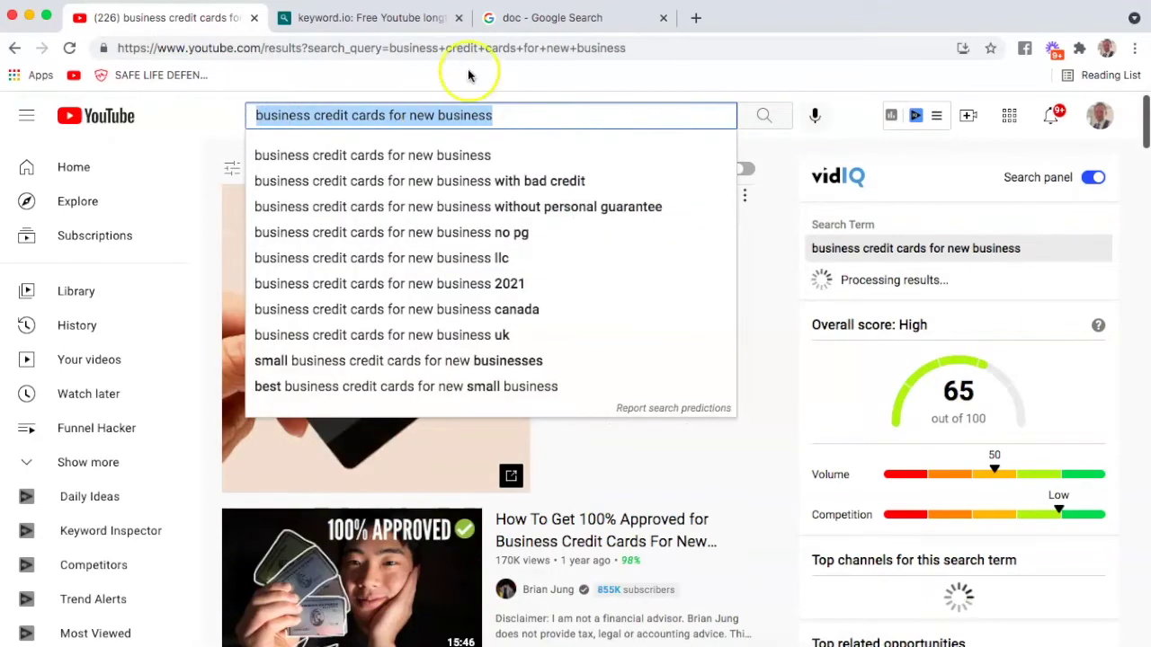
Step: Switch to the open Google results for "doc", open Google Docs from them and create a blank document
{"action": "left_click", "coordinate": [553, 24]}
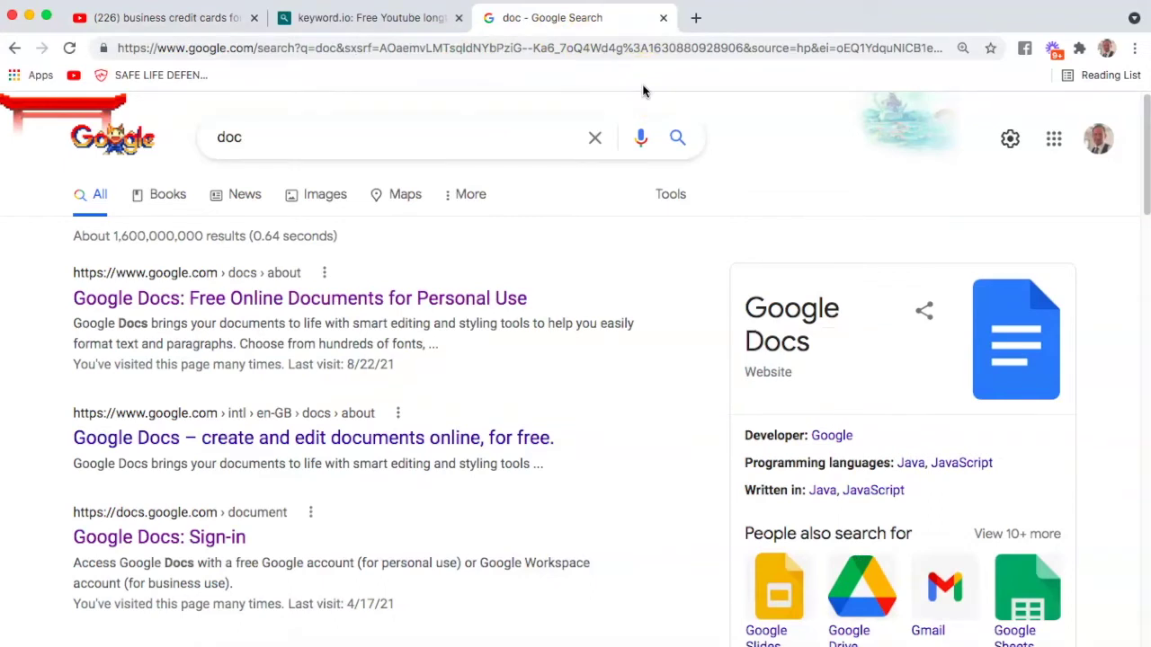
{"action": "left_click_drag", "start_coordinate": [262, 136], "coordinate": [208, 142]}
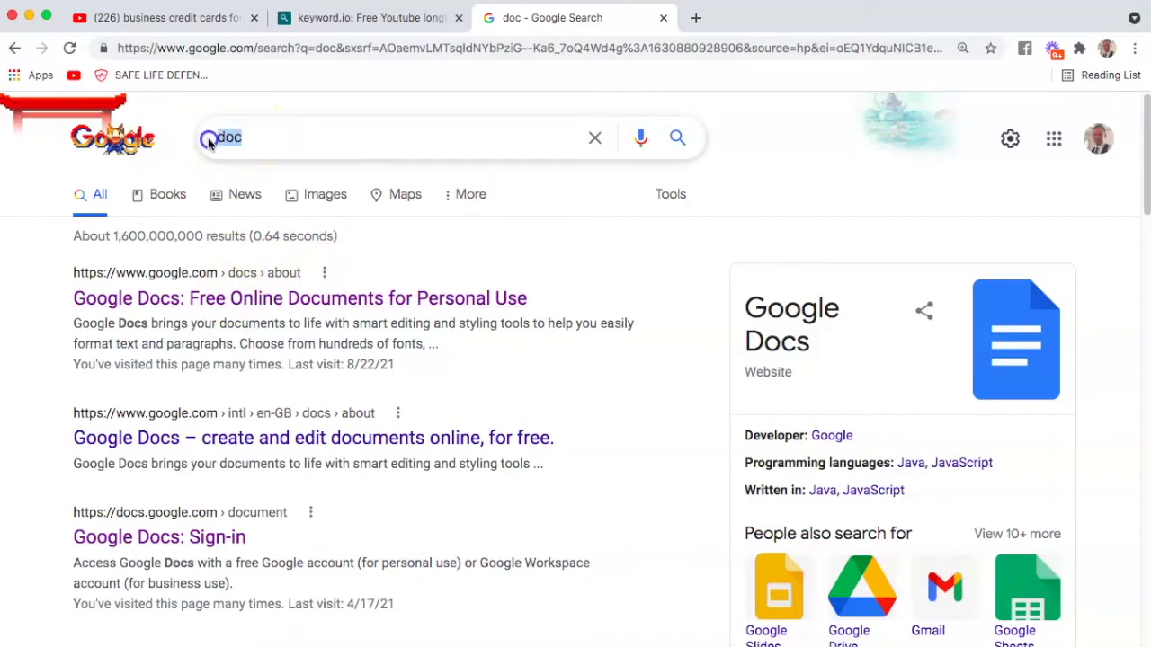
{"action": "left_click", "coordinate": [231, 298]}
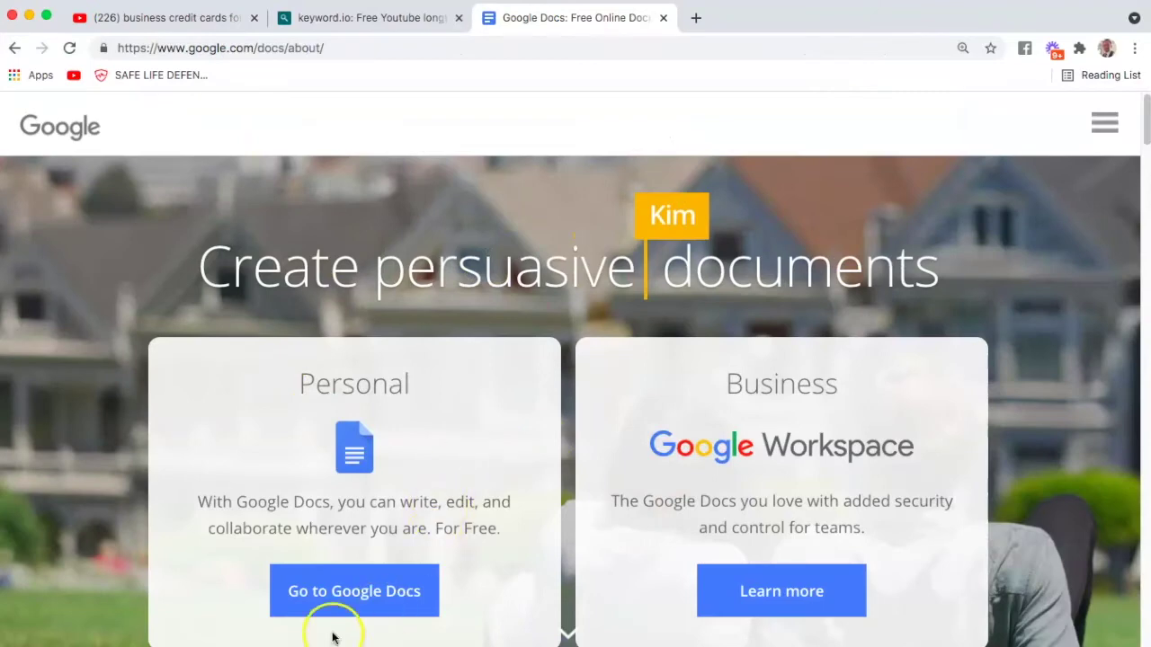
{"action": "left_click", "coordinate": [364, 602]}
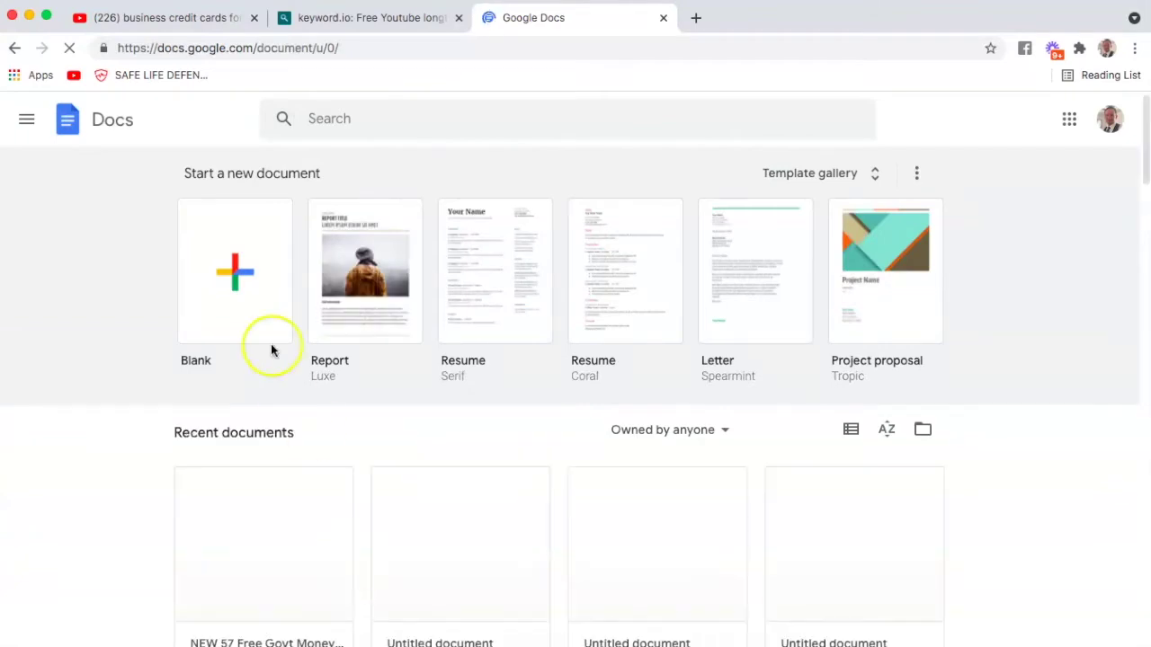
{"action": "left_click", "coordinate": [237, 275]}
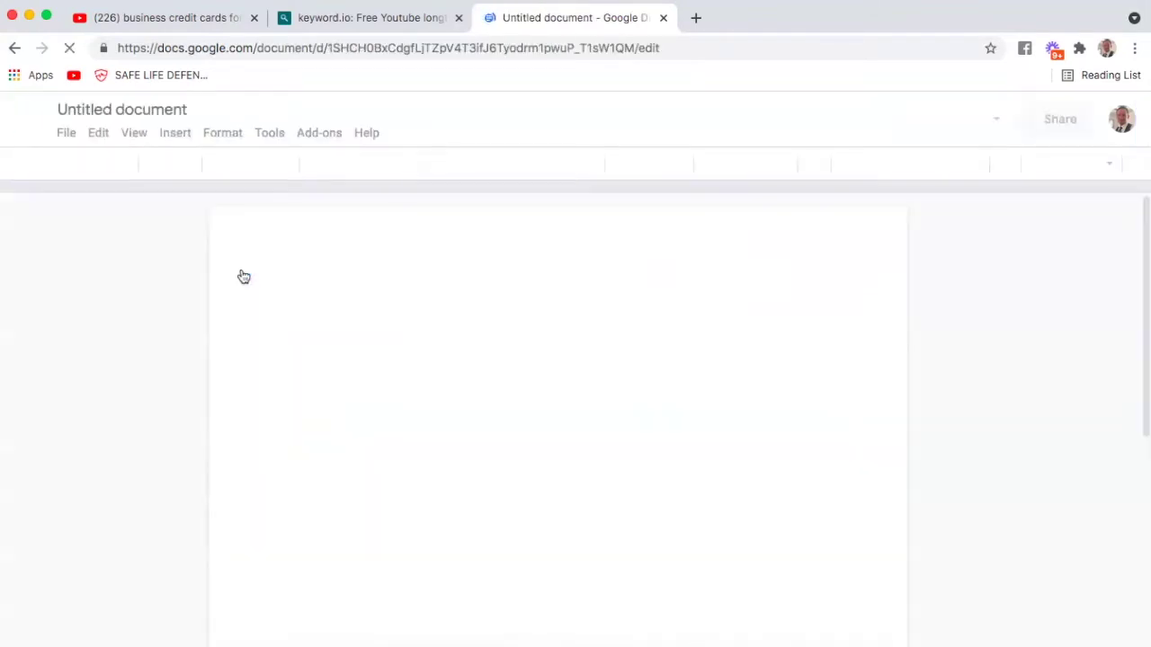
Step: Write the heading "Youtube Keywords" at the start of the blank document and make it bold
{"action": "left_click", "coordinate": [286, 264]}
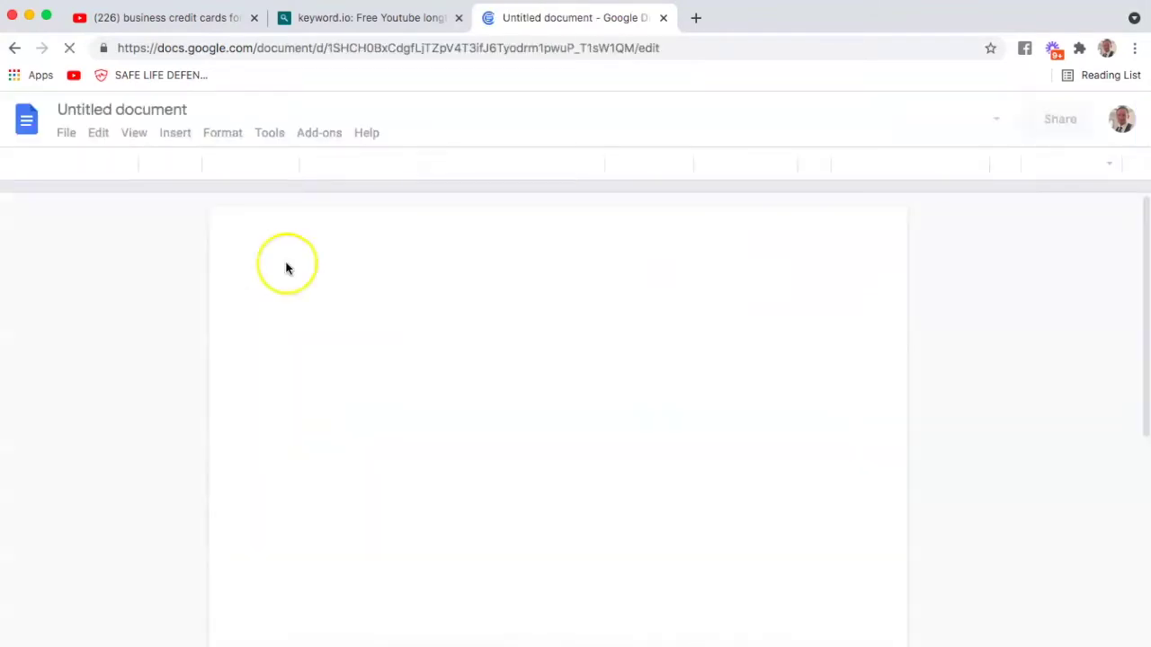
{"action": "left_click", "coordinate": [357, 258]}
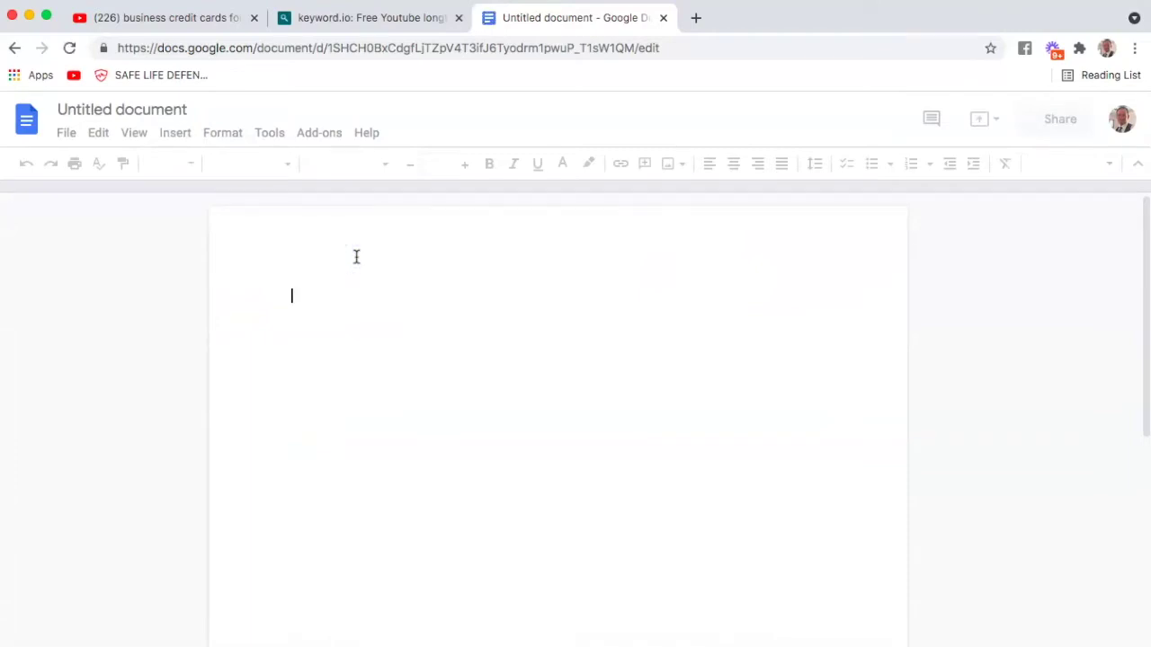
{"action": "type", "text": "Ke"}
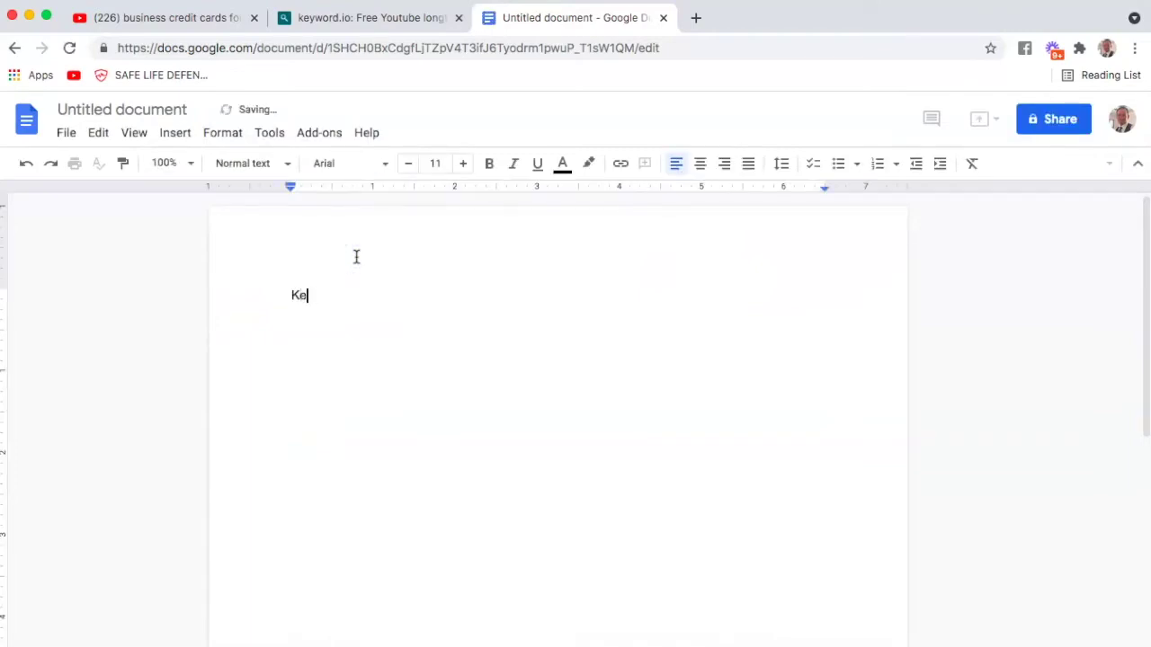
{"action": "left_click", "coordinate": [368, 255]}
{"action": "type", "text": "Youtube Keyword"}
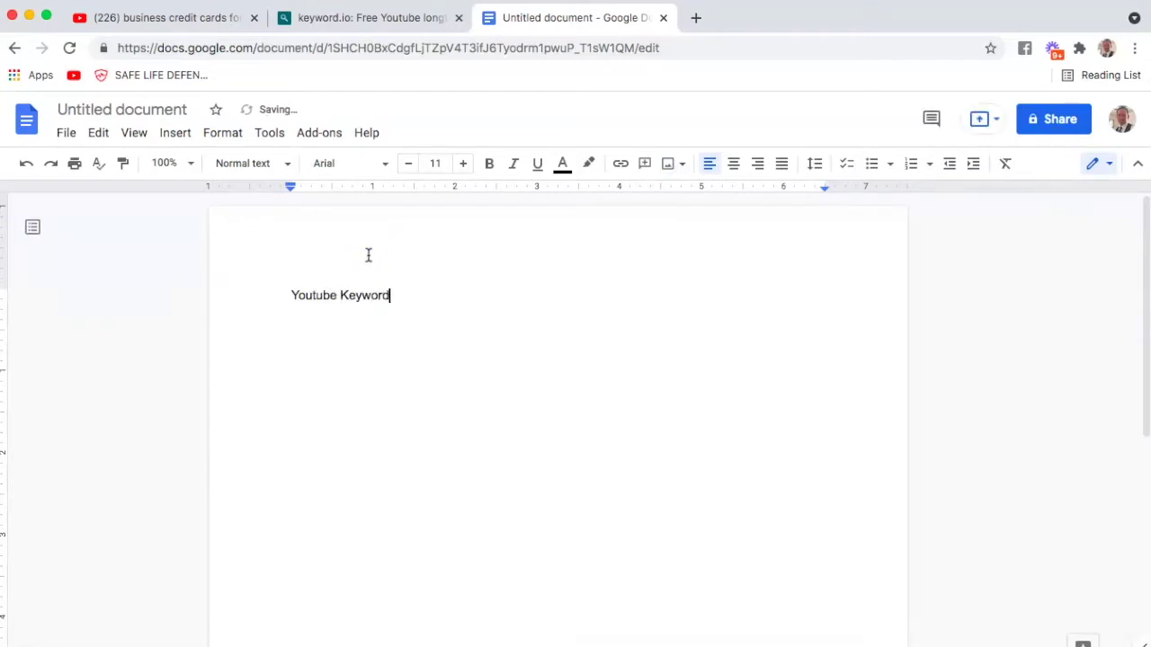
{"action": "type", "text": "s"}
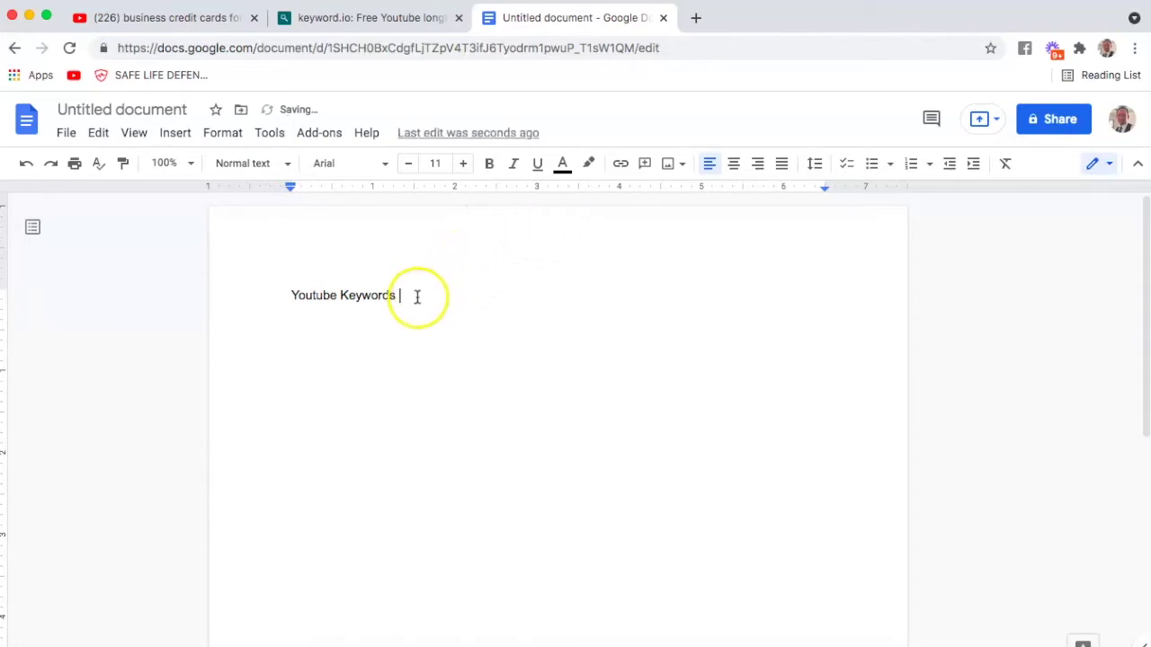
{"action": "left_click_drag", "start_coordinate": [417, 297], "coordinate": [267, 288]}
{"action": "left_click", "coordinate": [490, 164]}
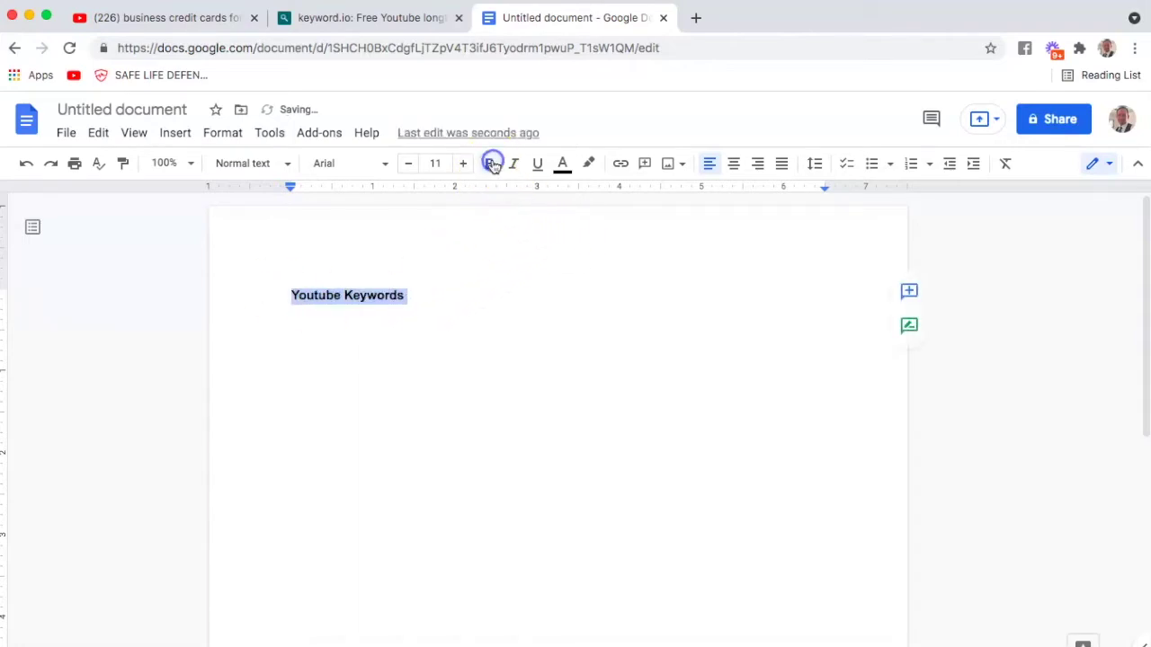
Step: Add "business credit cards for new business" on the line below the heading and remove its bold formatting
{"action": "left_click", "coordinate": [450, 299]}
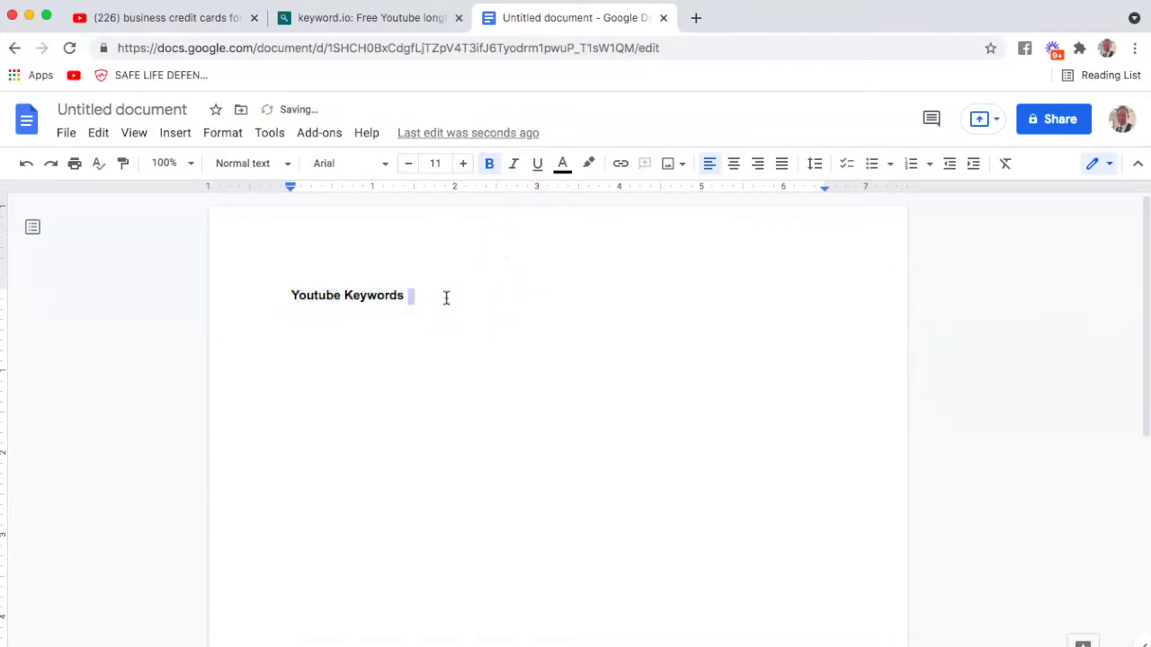
{"action": "type", "text": "business credit cards for new business"}
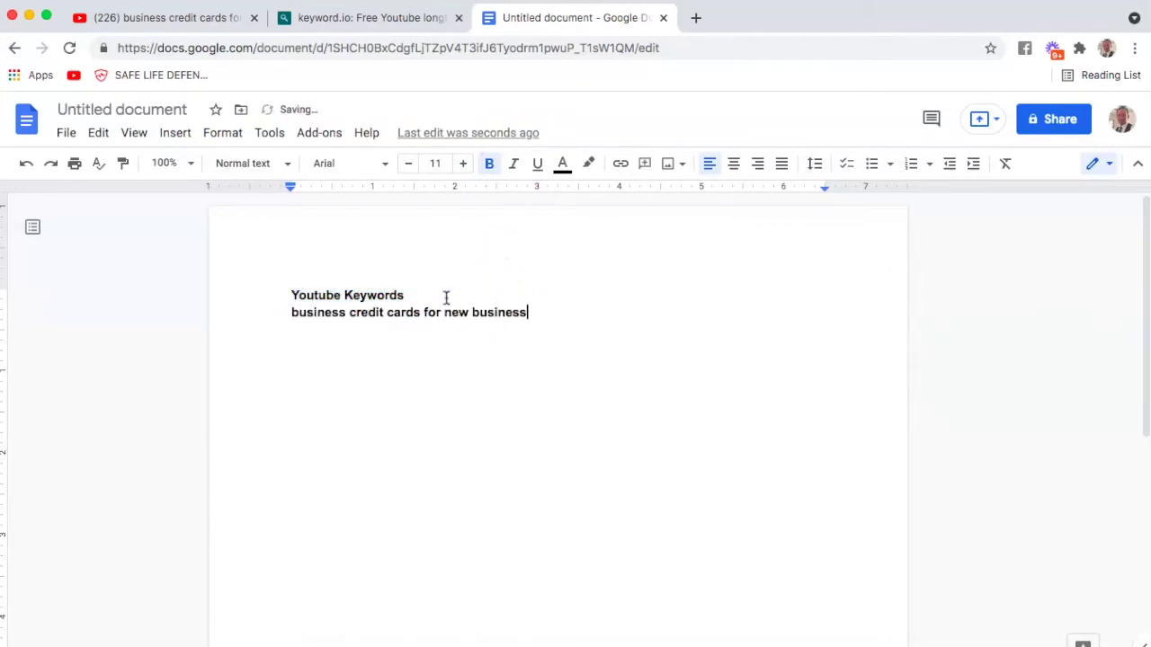
{"action": "mouse_move", "coordinate": [531, 314]}
{"action": "left_mouse_down"}
{"action": "mouse_move", "coordinate": [380, 309]}
{"action": "mouse_move", "coordinate": [390, 326]}
{"action": "mouse_move", "coordinate": [291, 312]}
{"action": "mouse_move", "coordinate": [552, 316]}
{"action": "left_mouse_up"}
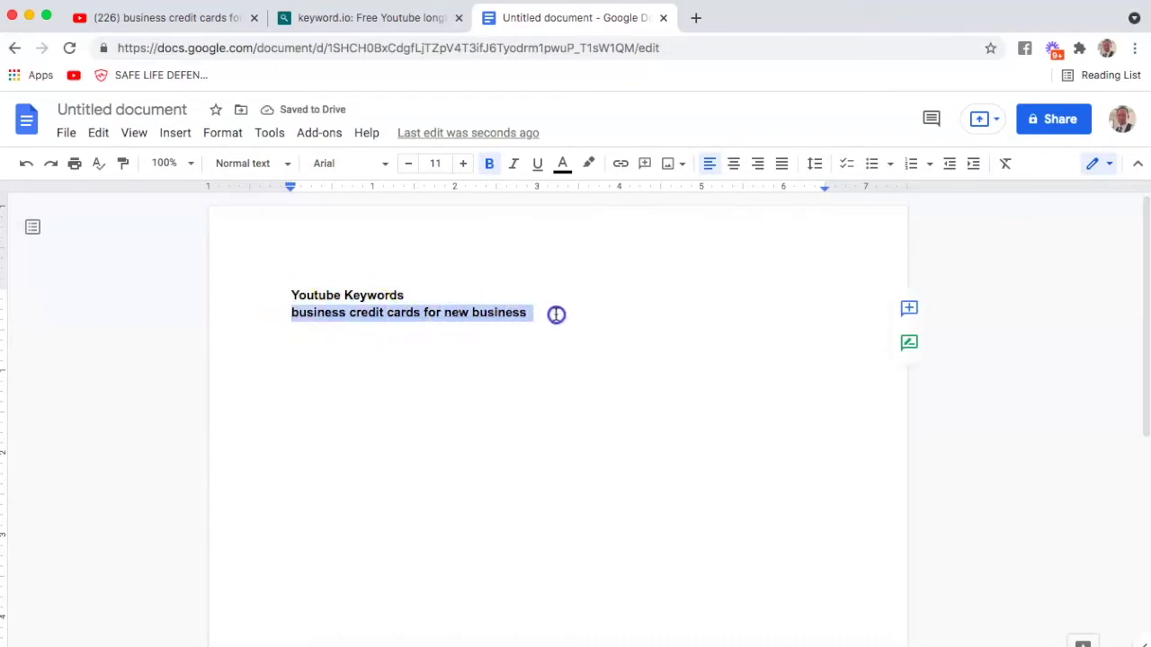
{"action": "left_click", "coordinate": [490, 164]}
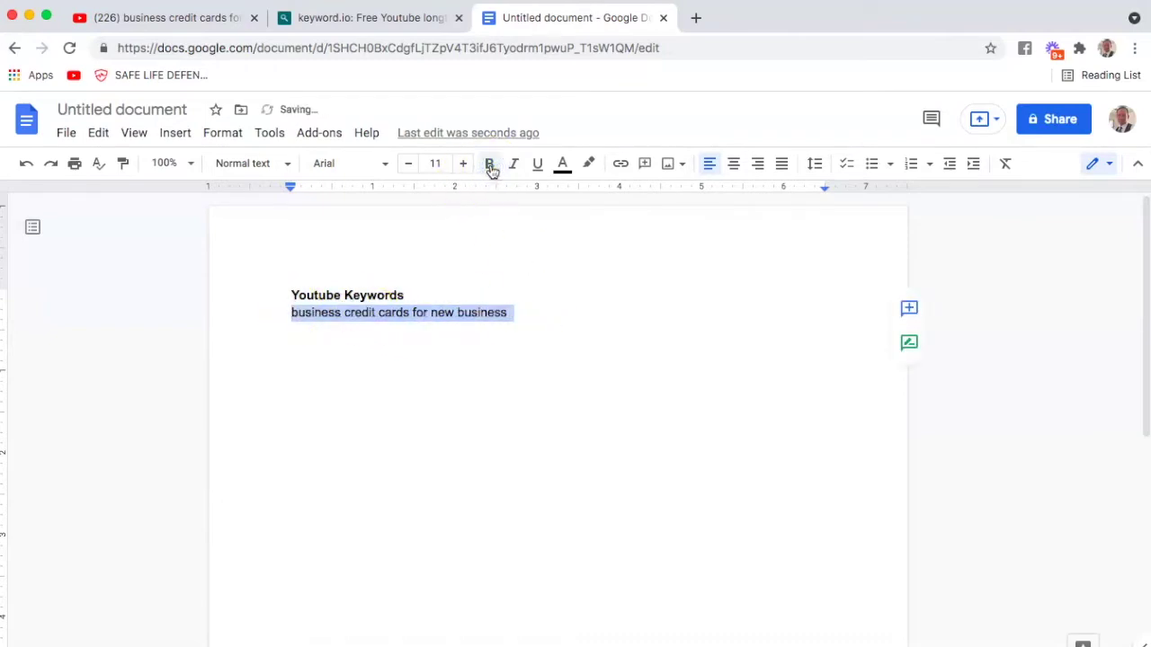
{"action": "left_click", "coordinate": [591, 321]}
Step: Switch to YouTube, run the suggested search "business credit cards for new business without personal guarantee" and copy that phrase onto the document's next line
{"action": "left_click", "coordinate": [178, 17]}
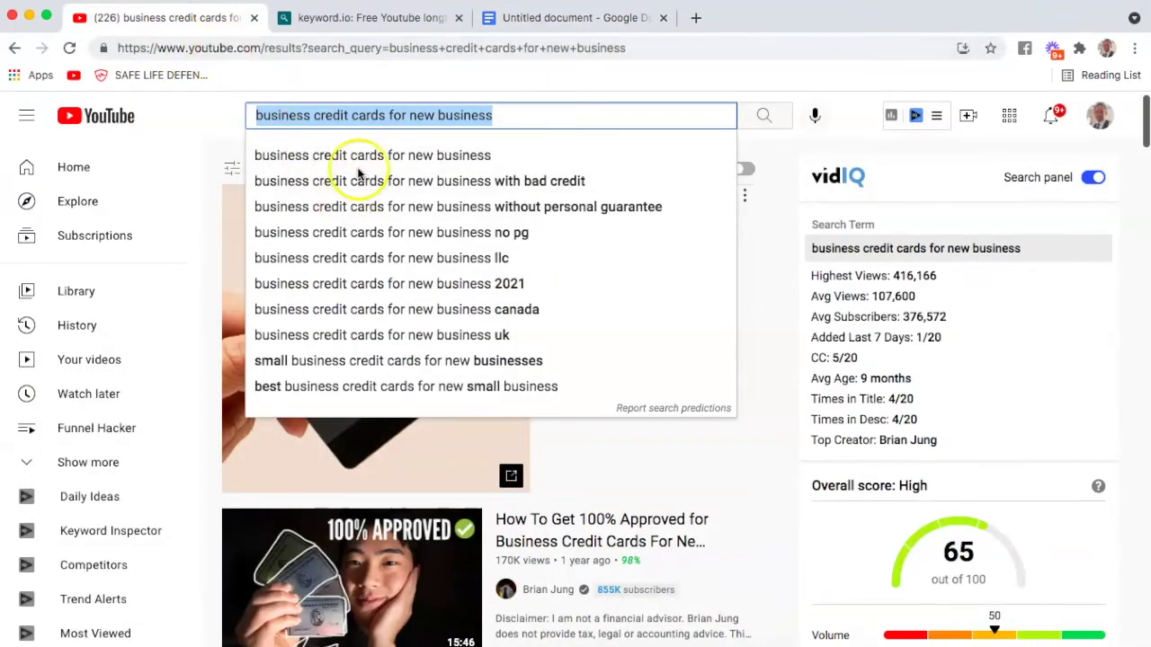
{"action": "left_click", "coordinate": [359, 206]}
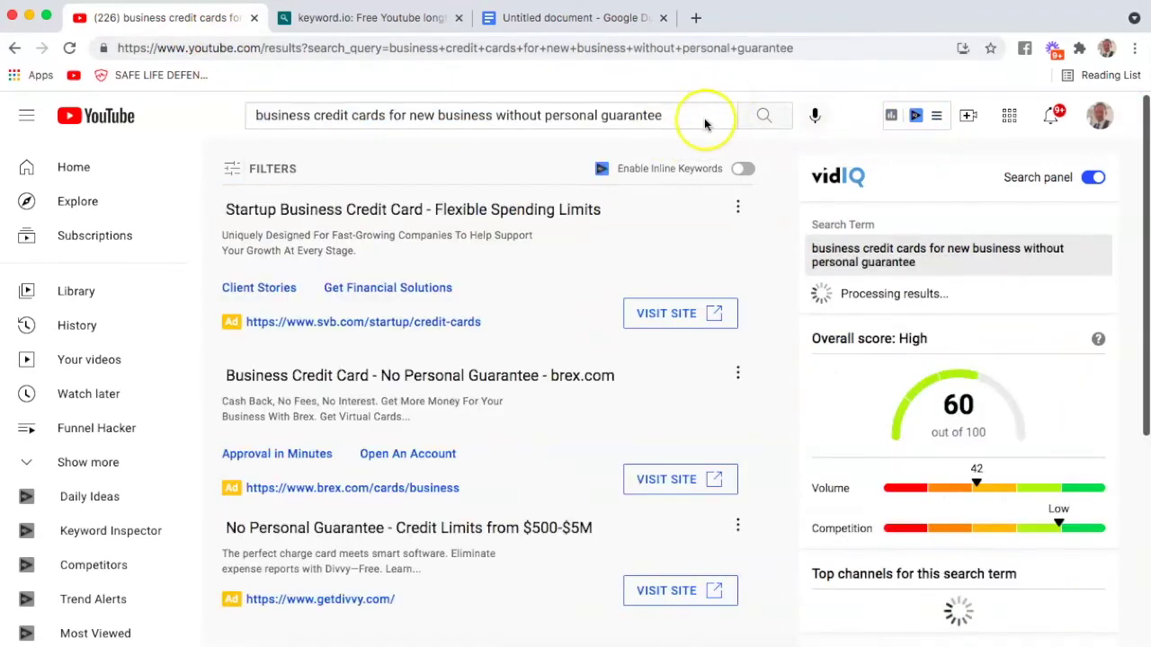
{"action": "left_click_drag", "start_coordinate": [702, 115], "coordinate": [323, 96]}
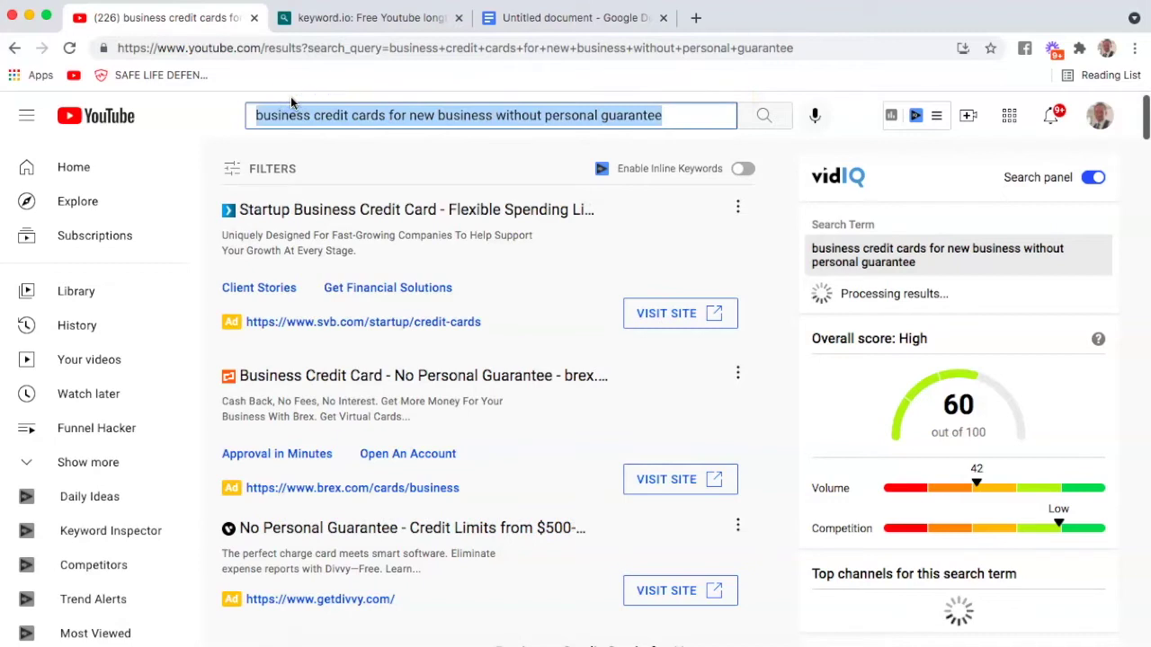
{"action": "key", "text": "super+c"}
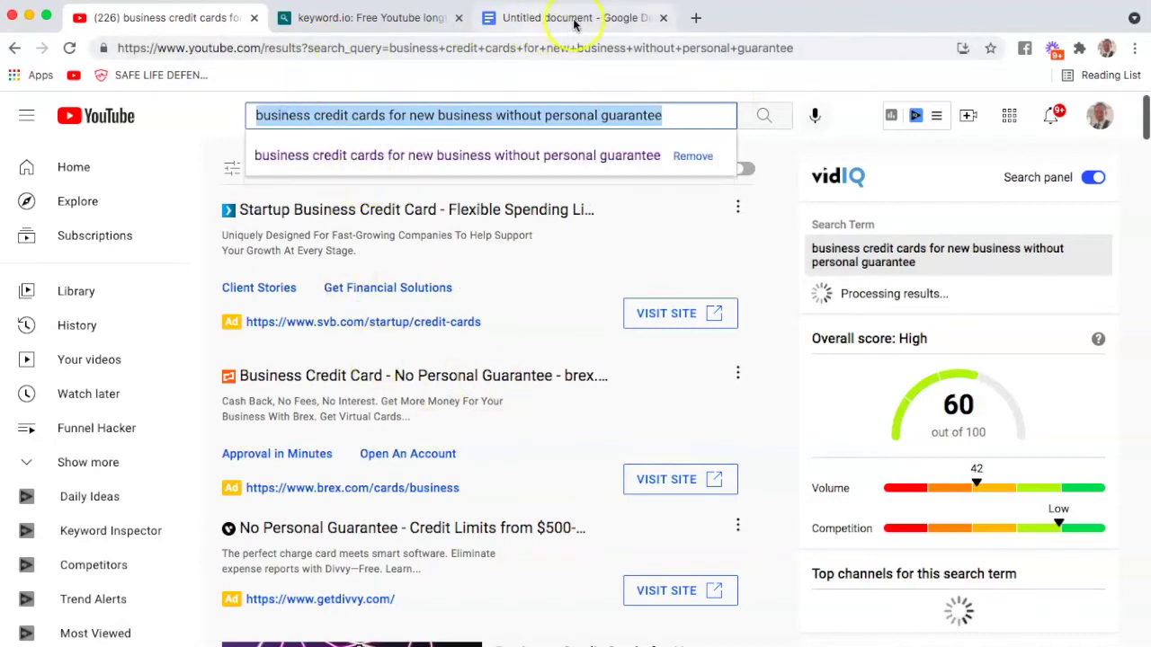
{"action": "left_click", "coordinate": [570, 20]}
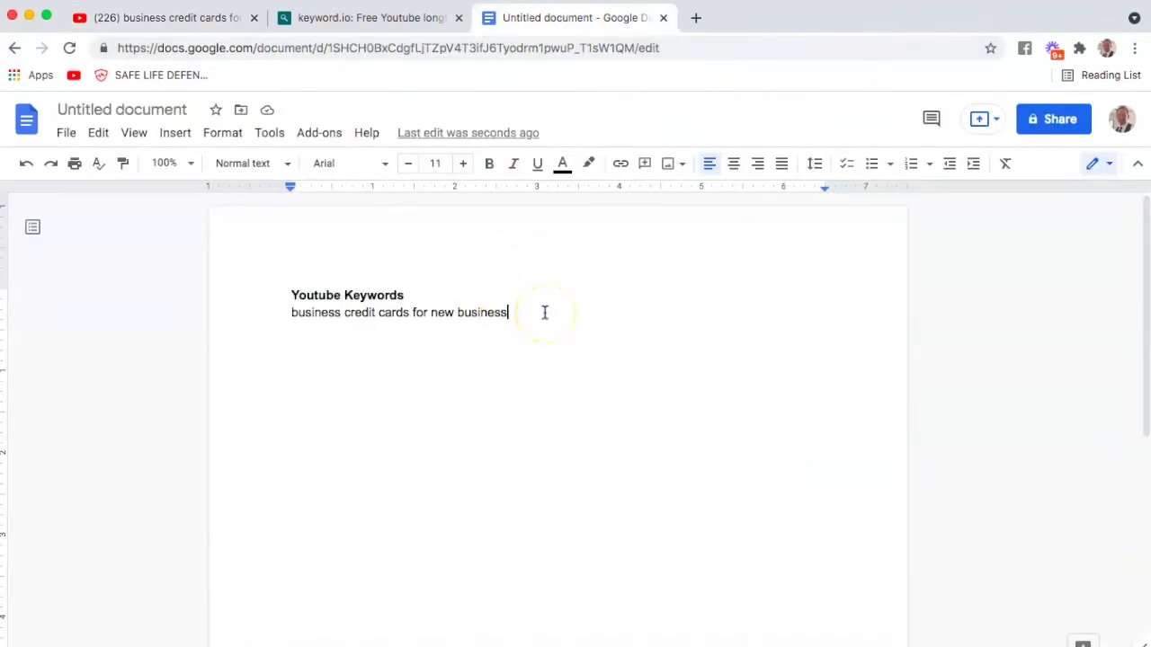
{"action": "key", "text": "super+v"}
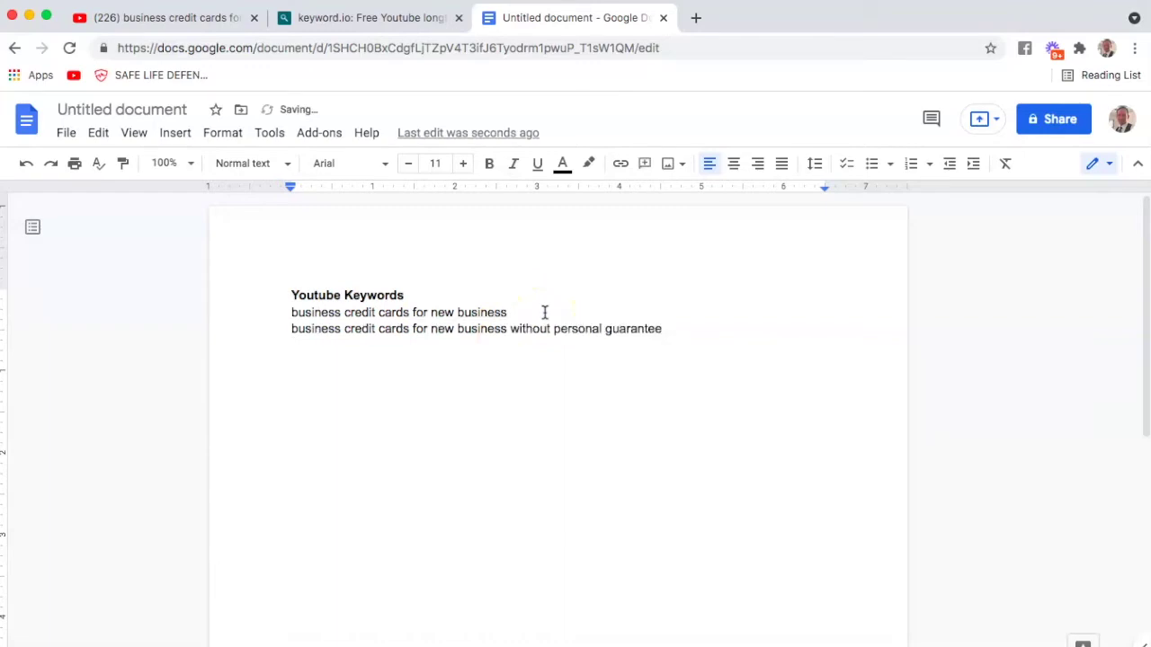
Step: Switch to the open keyword.io page and load the site's home page at keyword.io
{"action": "left_click", "coordinate": [329, 21]}
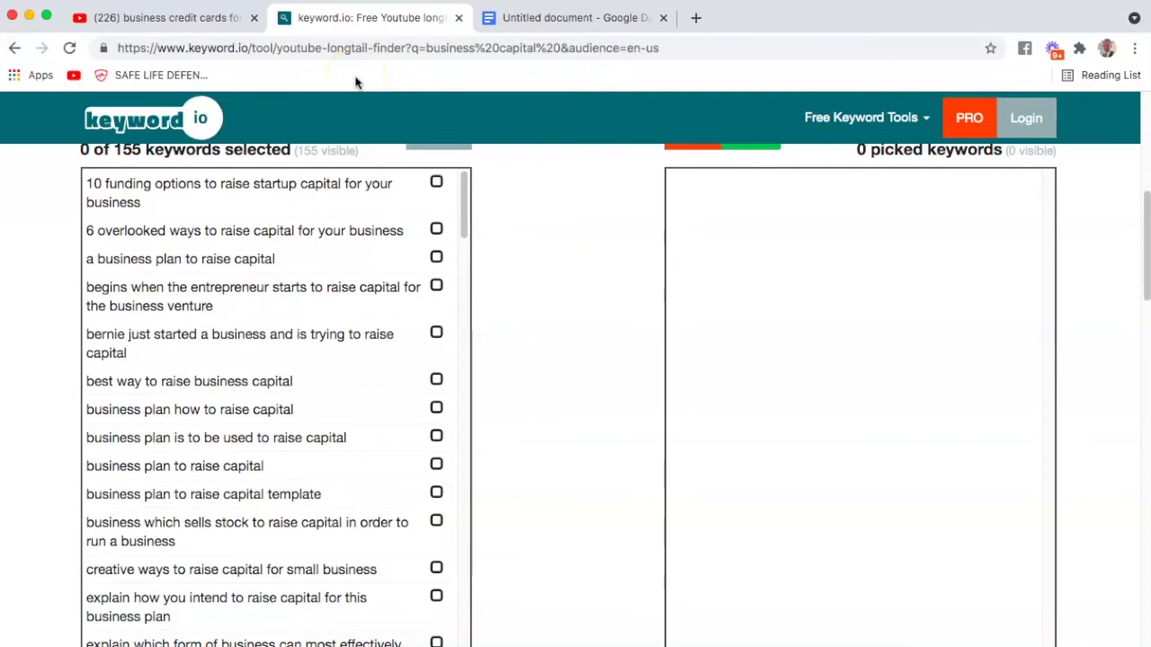
{"action": "scroll", "coordinate": [574, 246], "scroll_direction": "up", "scroll_amount": 5}
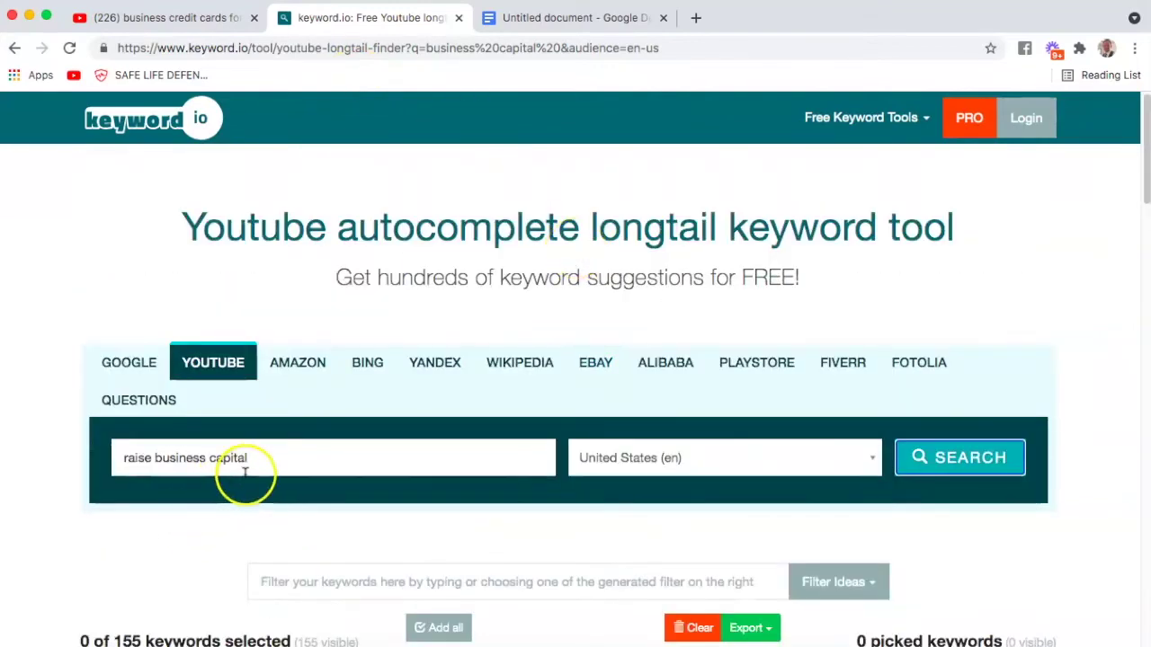
{"action": "left_click_drag", "start_coordinate": [259, 456], "coordinate": [113, 456]}
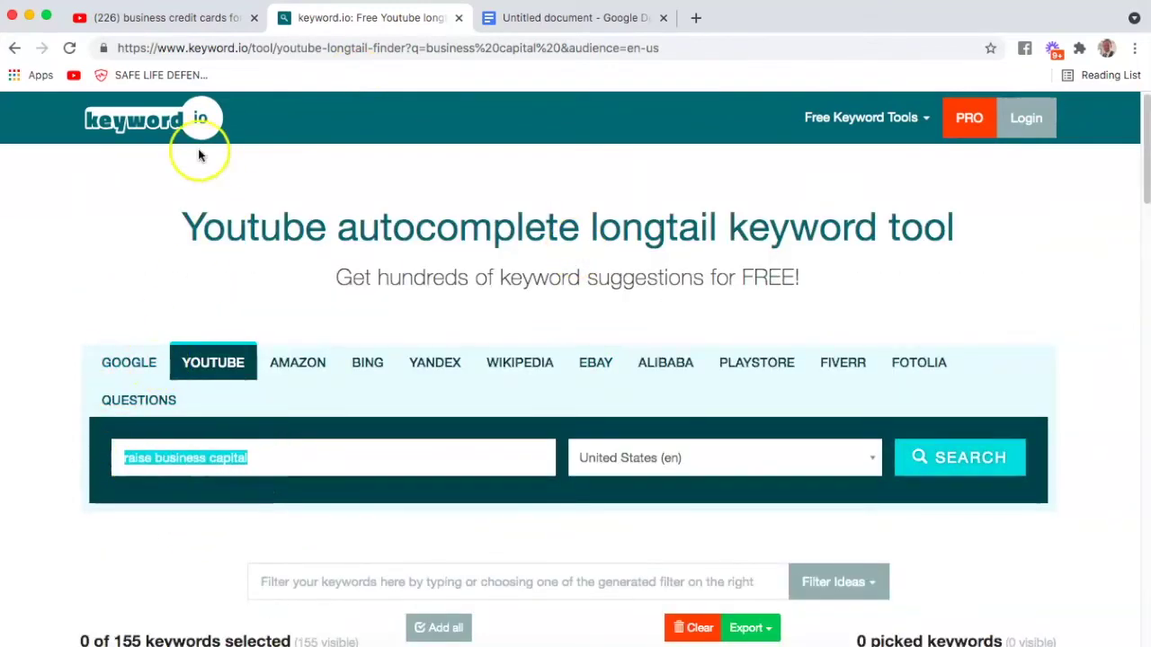
{"action": "left_click", "coordinate": [270, 47]}
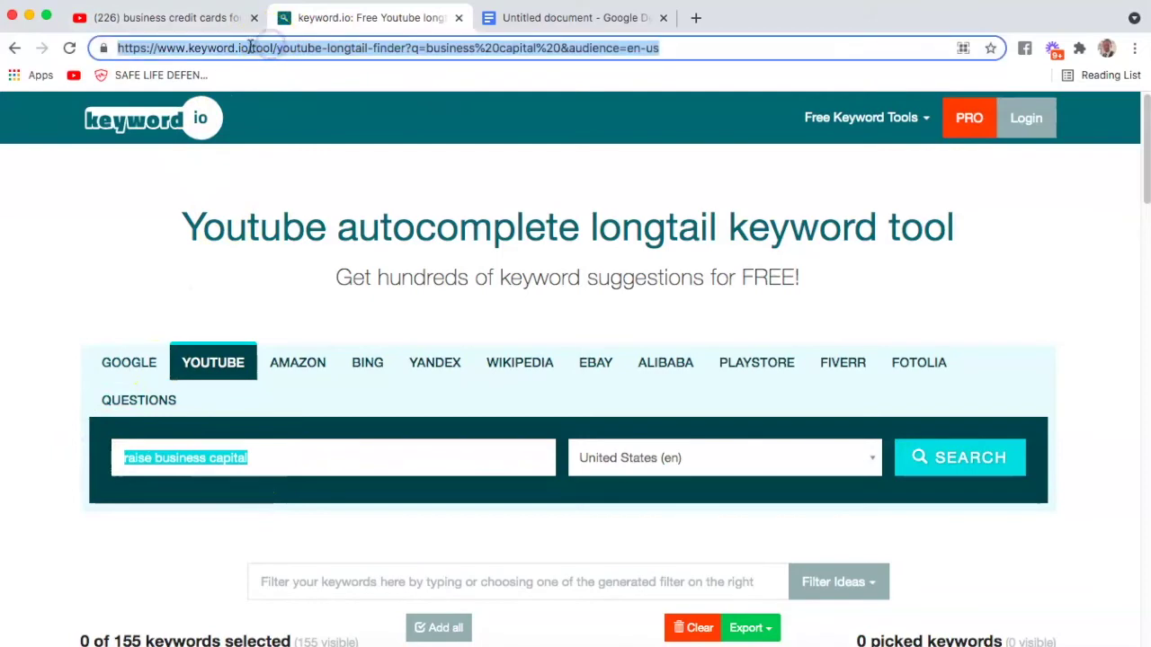
{"action": "left_click", "coordinate": [705, 51]}
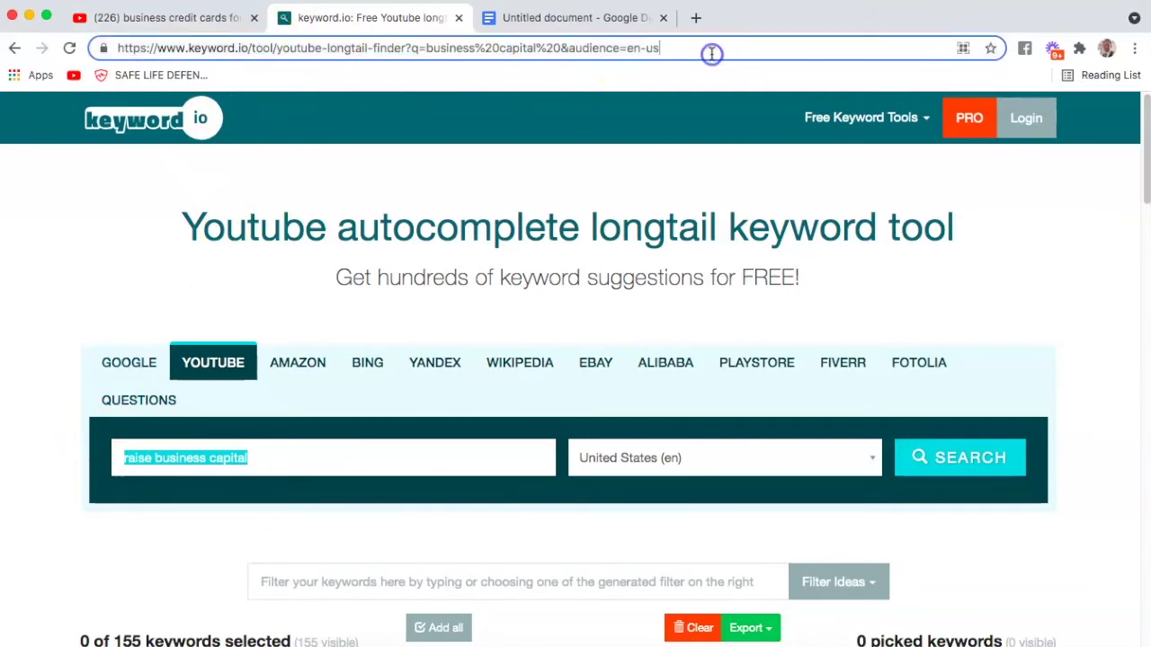
{"action": "left_click_drag", "start_coordinate": [712, 55], "coordinate": [77, 4]}
{"action": "type", "text": "k"}
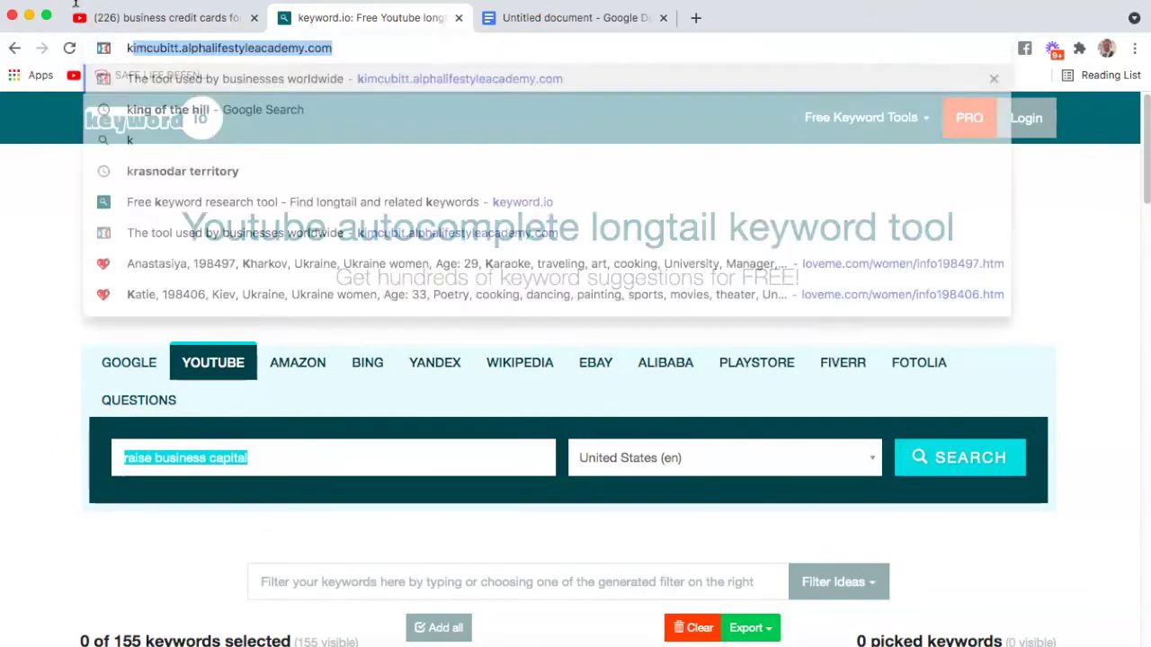
{"action": "type", "text": "eyword.io"}
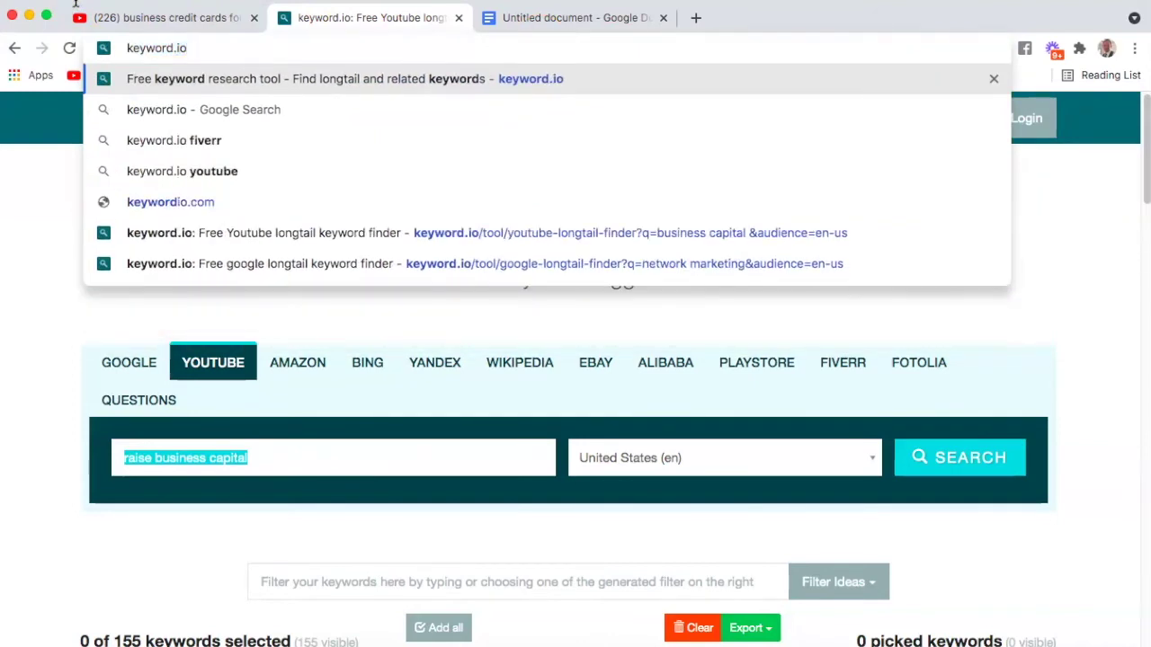
{"action": "key", "text": "Return"}
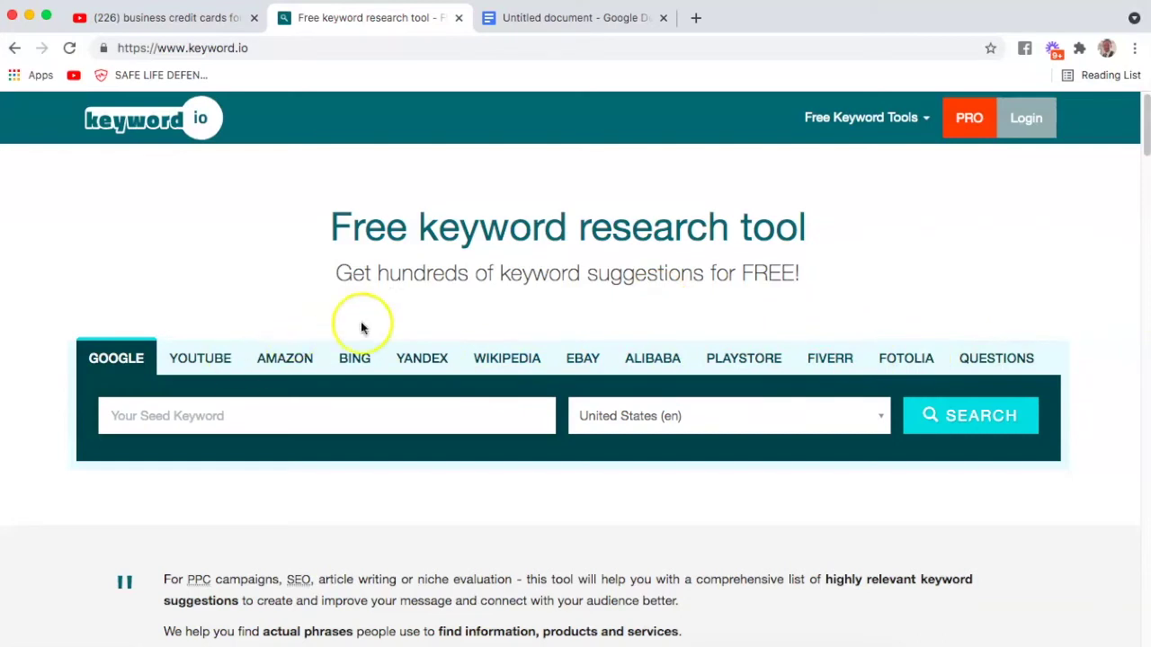
Step: Search for Google keyword suggestions with the seed keyword "how to raise business credit" for United States (en)
{"action": "left_click", "coordinate": [296, 418]}
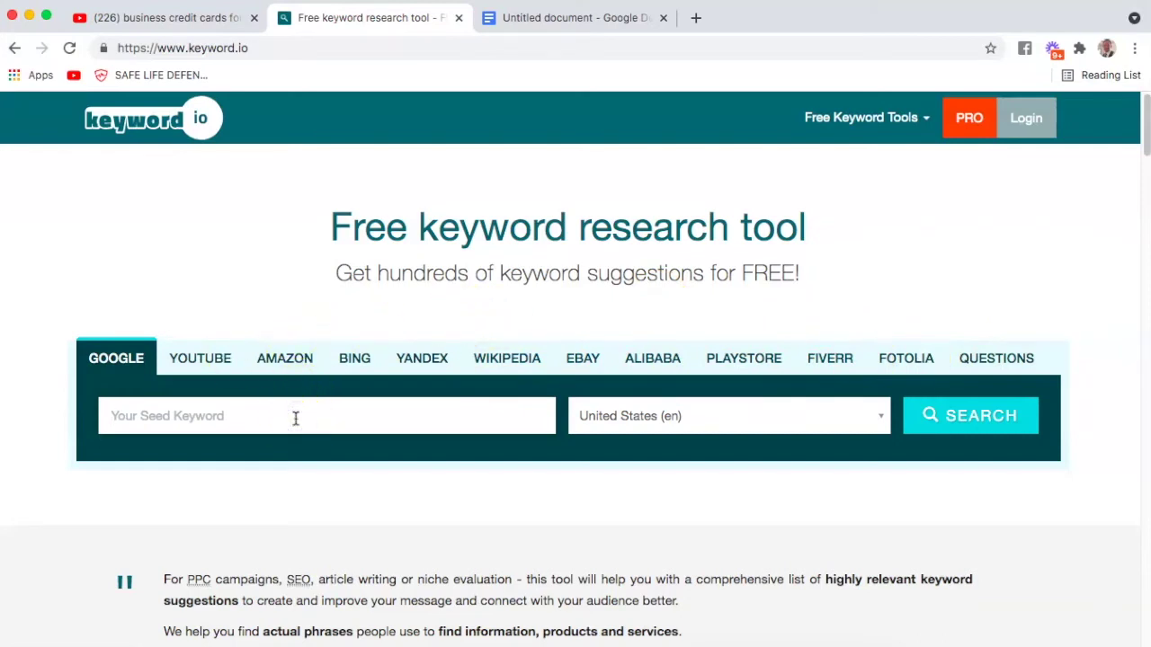
{"action": "type", "text": "bus"}
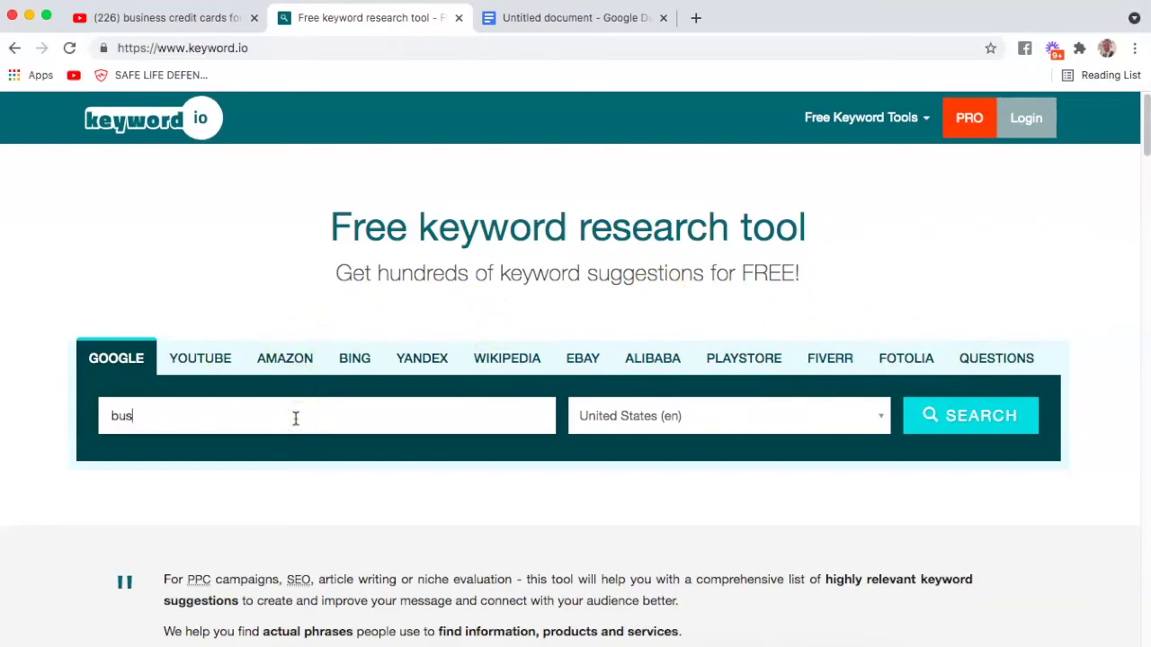
{"action": "type", "text": "u"}
{"action": "key", "text": "BackSpace"}
{"action": "key", "text": "BackSpace"}
{"action": "type", "text": "how to raise"}
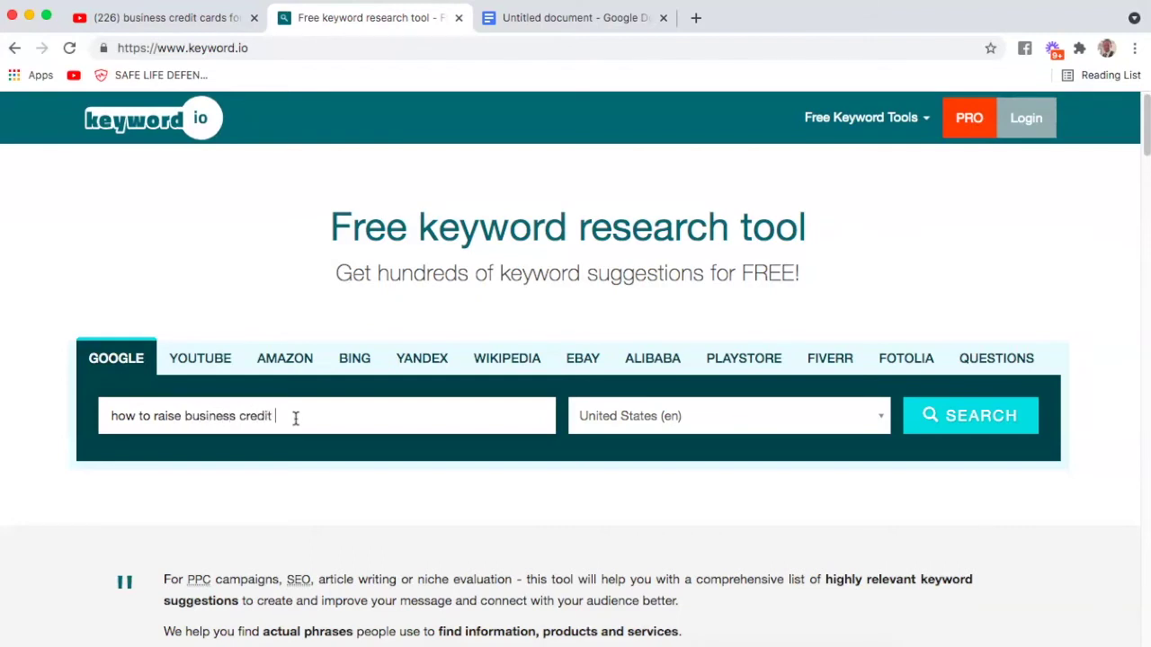
{"action": "left_click", "coordinate": [979, 413]}
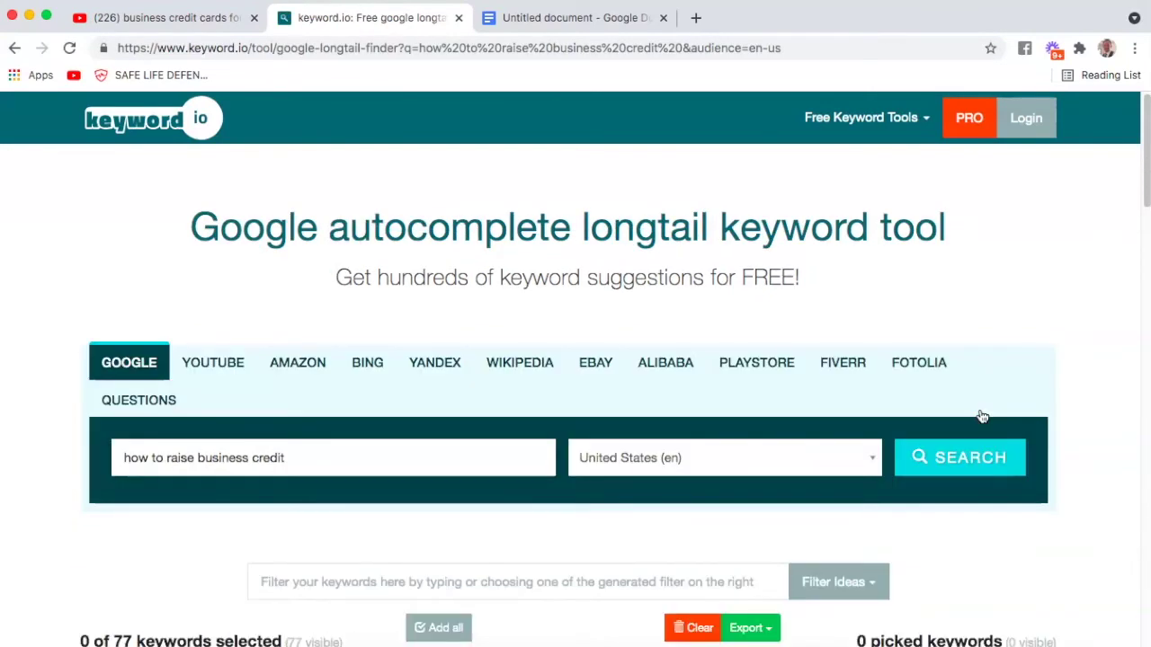
Step: Decline the sign-up offer to continue without signing in, and examine the list of suggested long-tail keywords
{"action": "scroll", "coordinate": [591, 402], "scroll_direction": "down", "scroll_amount": 3}
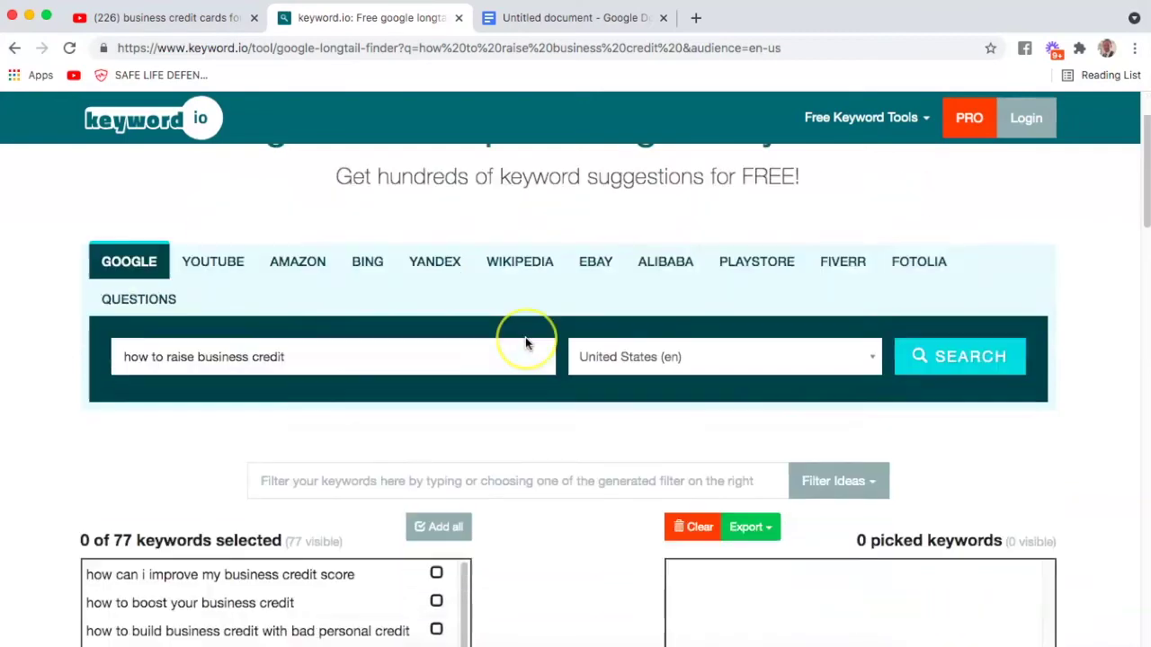
{"action": "scroll", "coordinate": [576, 319], "scroll_direction": "down", "scroll_amount": 3}
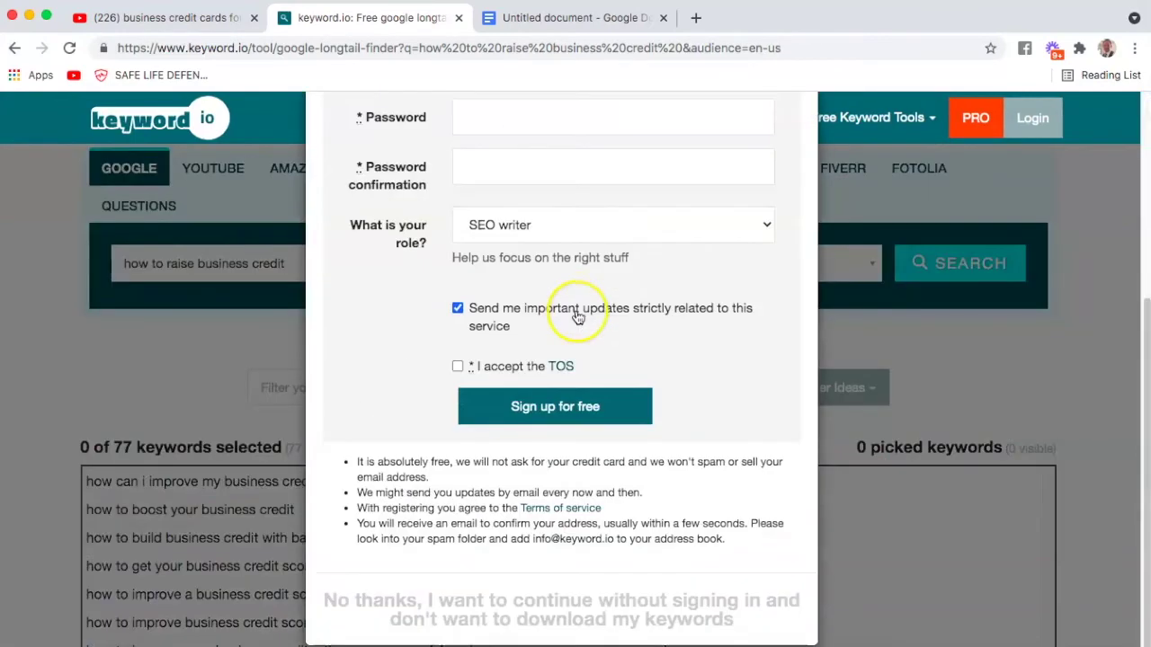
{"action": "left_click", "coordinate": [593, 625]}
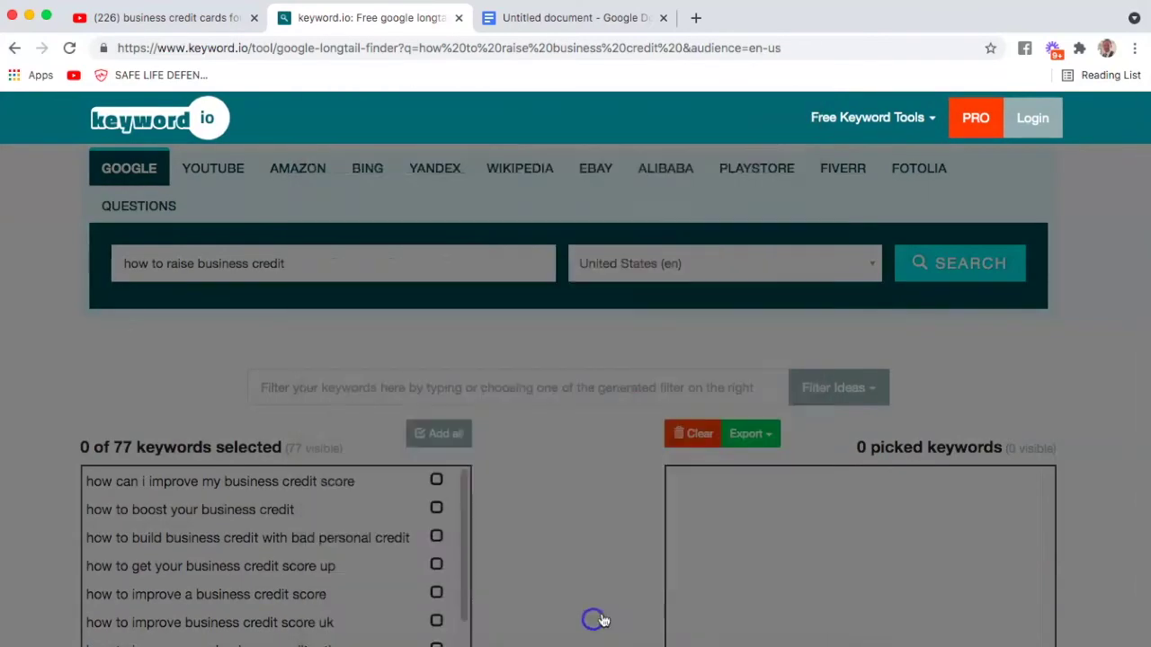
{"action": "scroll", "coordinate": [560, 560], "scroll_direction": "down", "scroll_amount": 5}
{"action": "scroll", "coordinate": [559, 559], "scroll_direction": "down", "scroll_amount": 4}
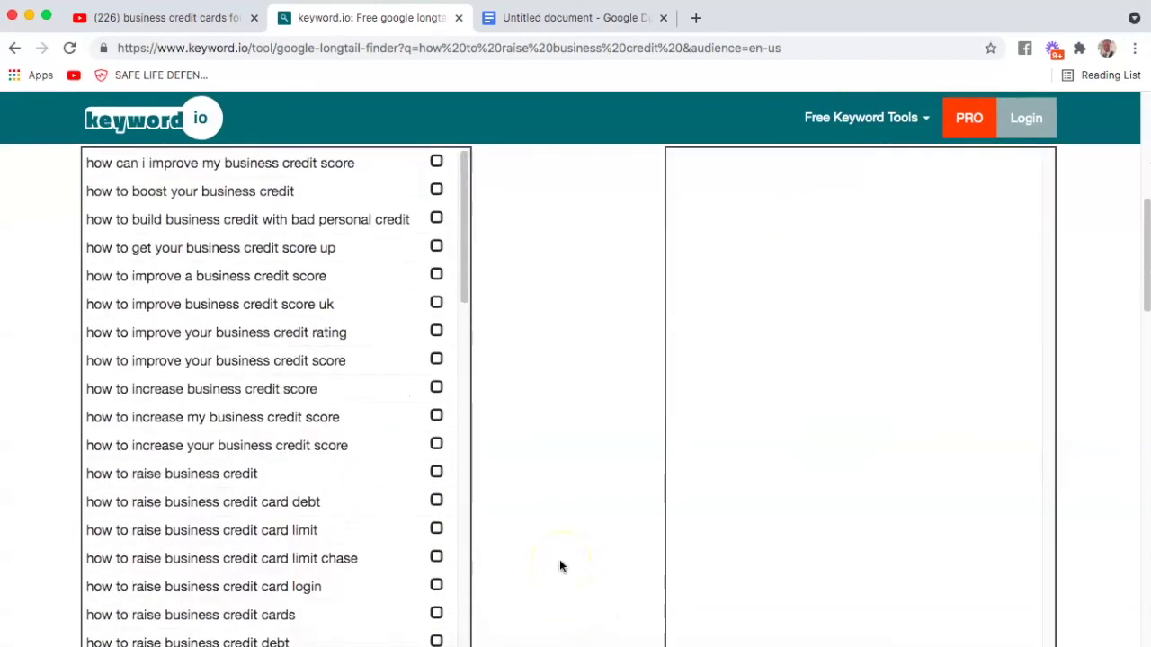
{"action": "scroll", "coordinate": [559, 559], "scroll_direction": "up", "scroll_amount": 10}
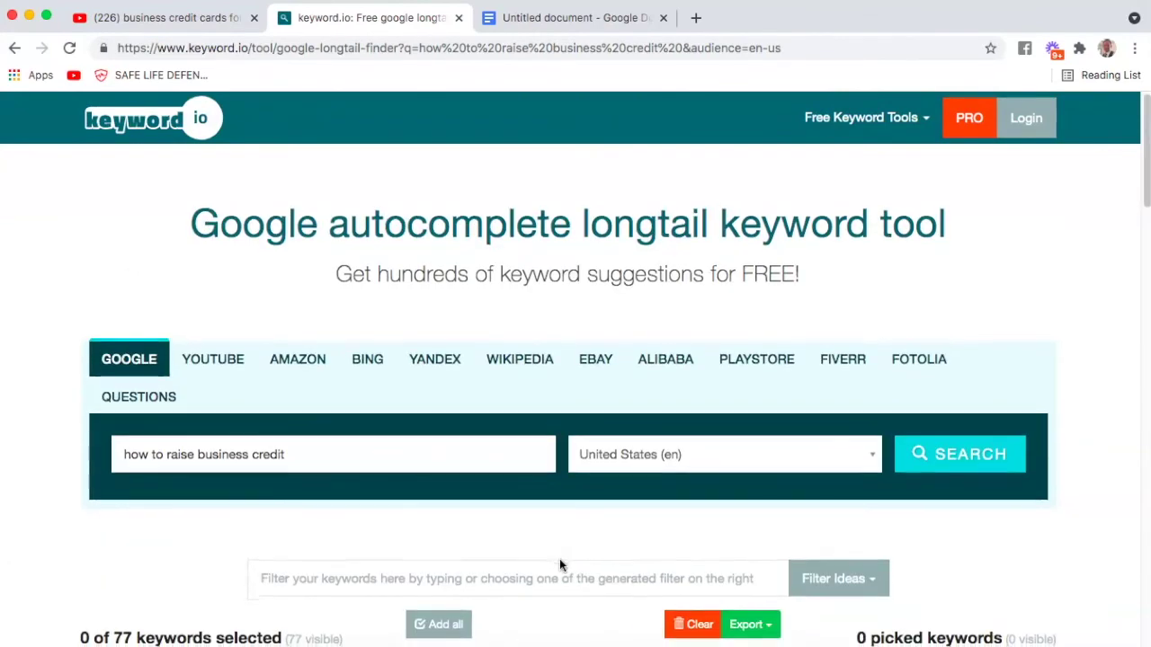
{"action": "scroll", "coordinate": [559, 558], "scroll_direction": "down", "scroll_amount": 8}
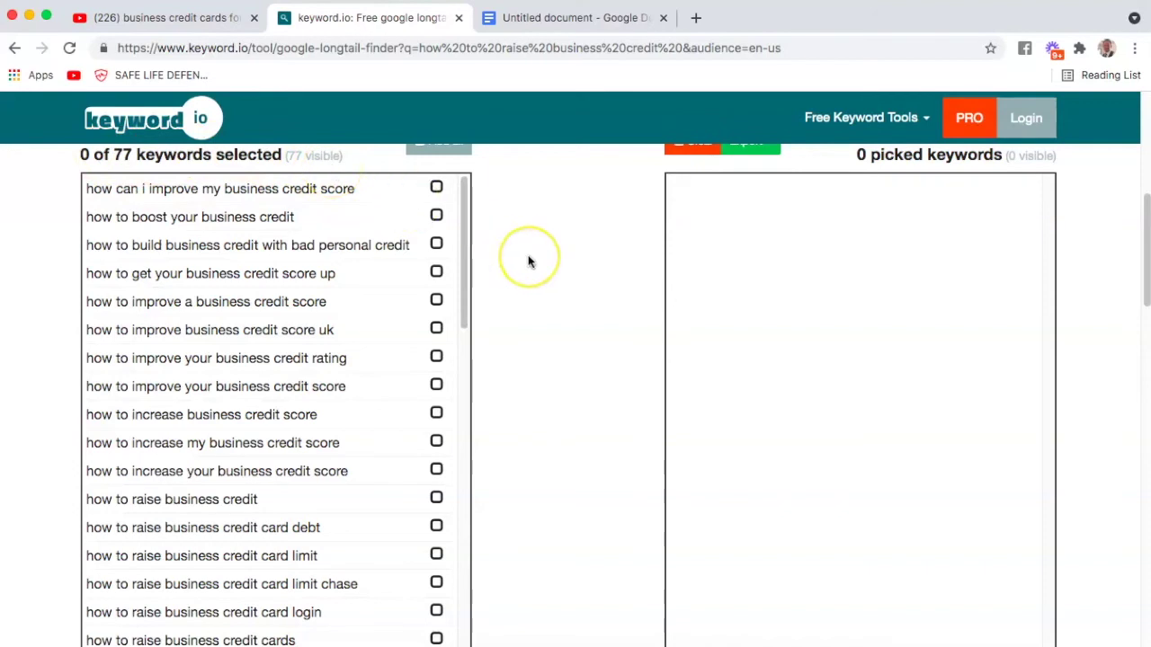
{"action": "scroll", "coordinate": [528, 257], "scroll_direction": "up", "scroll_amount": 5}
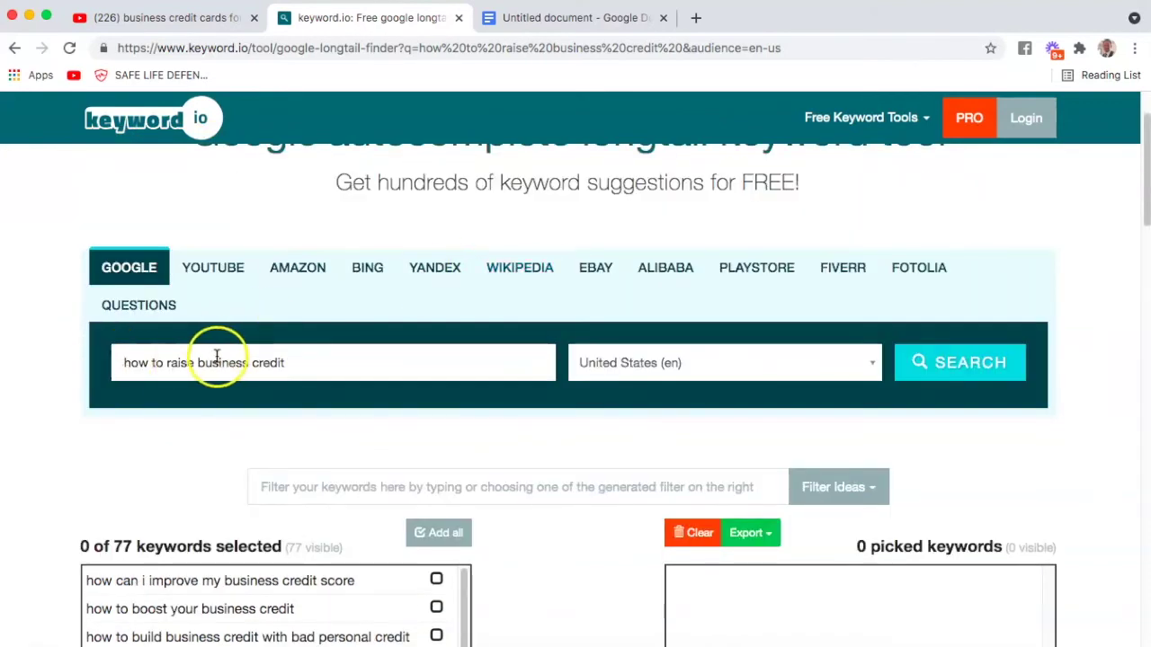
Step: Search for Google keyword suggestions with the shorter seed keyword "business credit" and glance over the suggested keywords
{"action": "left_click", "coordinate": [124, 362]}
{"action": "left_click_drag", "start_coordinate": [124, 362], "coordinate": [317, 365]}
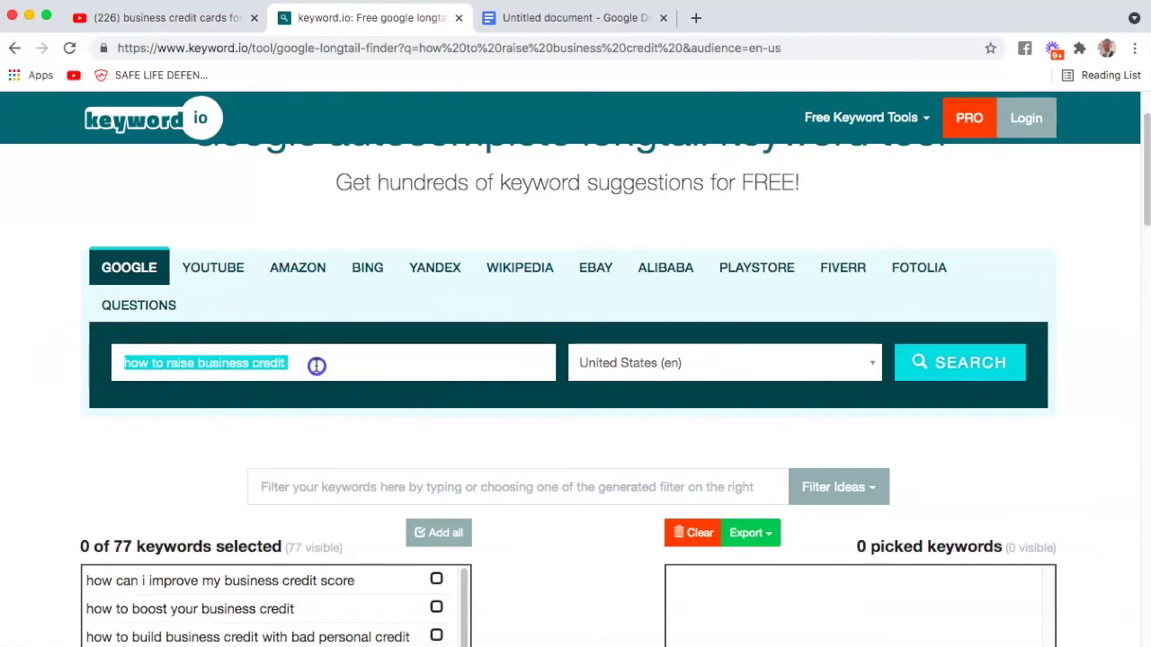
{"action": "left_click", "coordinate": [196, 360]}
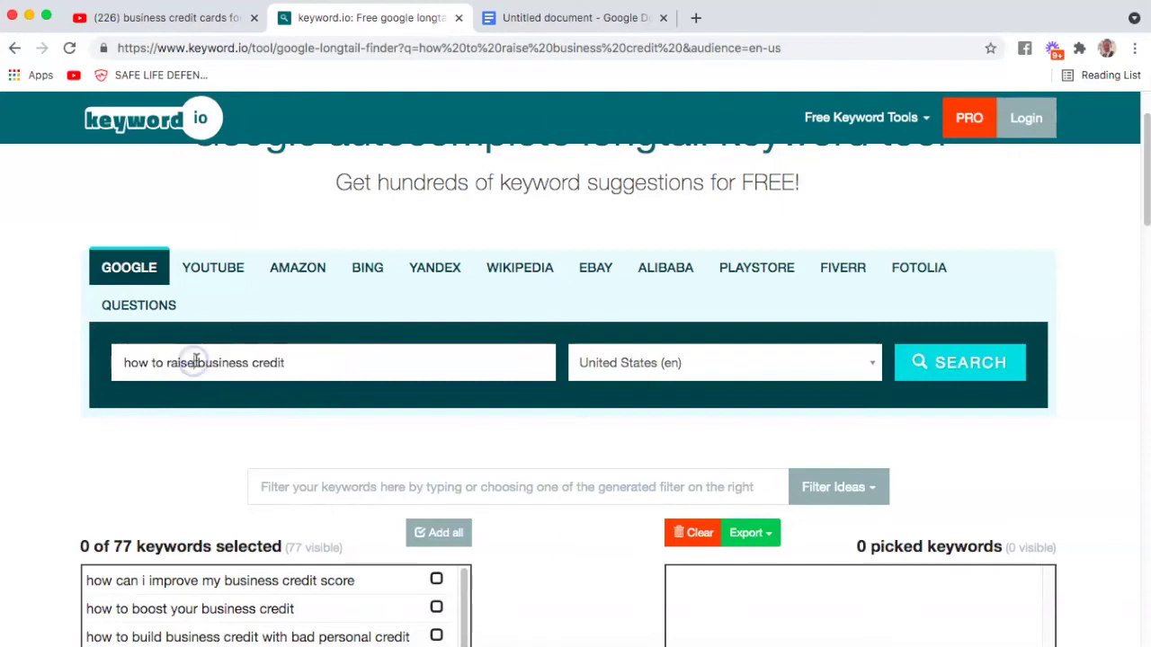
{"action": "left_click_drag", "start_coordinate": [196, 361], "coordinate": [67, 347]}
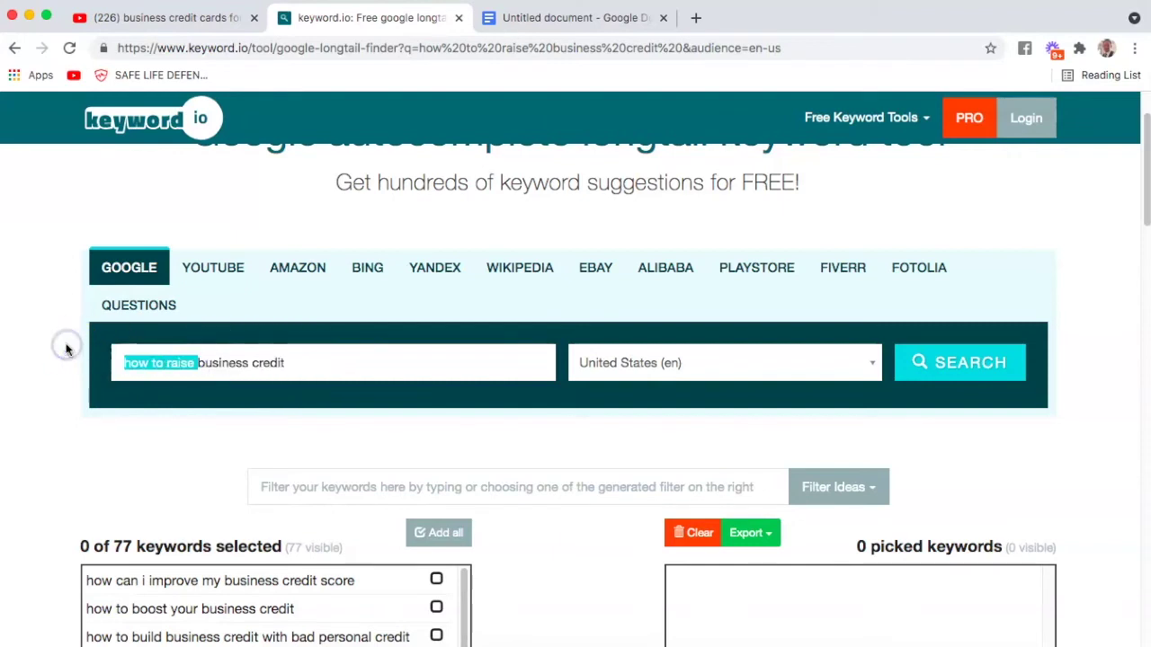
{"action": "key", "text": "BackSpace"}
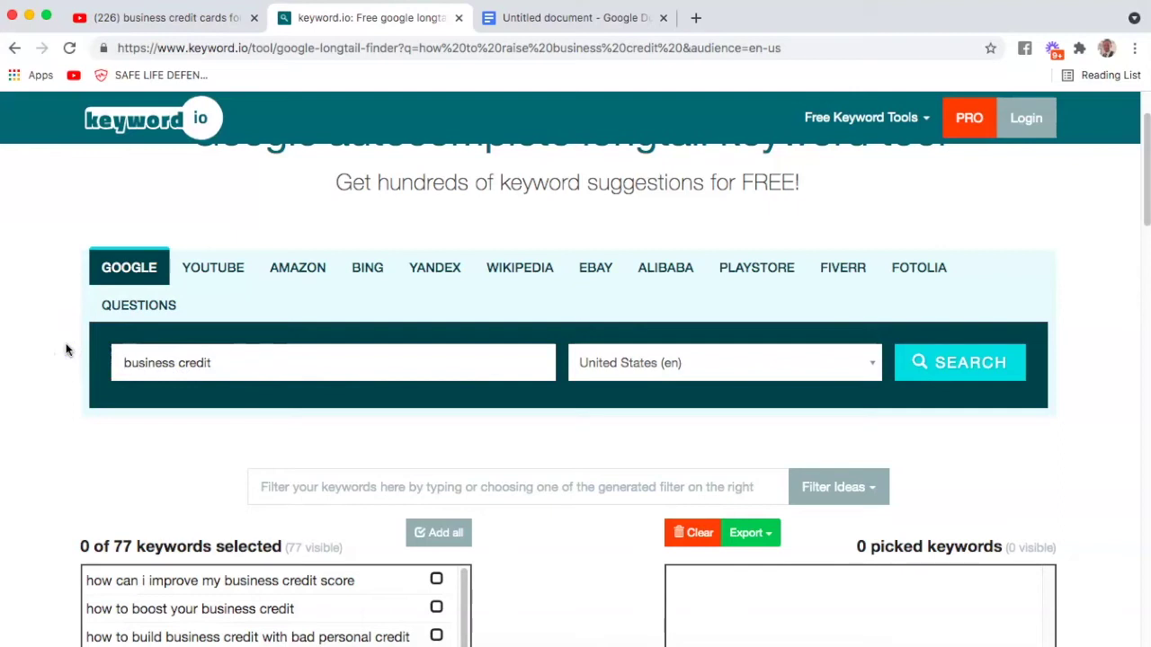
{"action": "left_click_drag", "start_coordinate": [243, 362], "coordinate": [38, 354]}
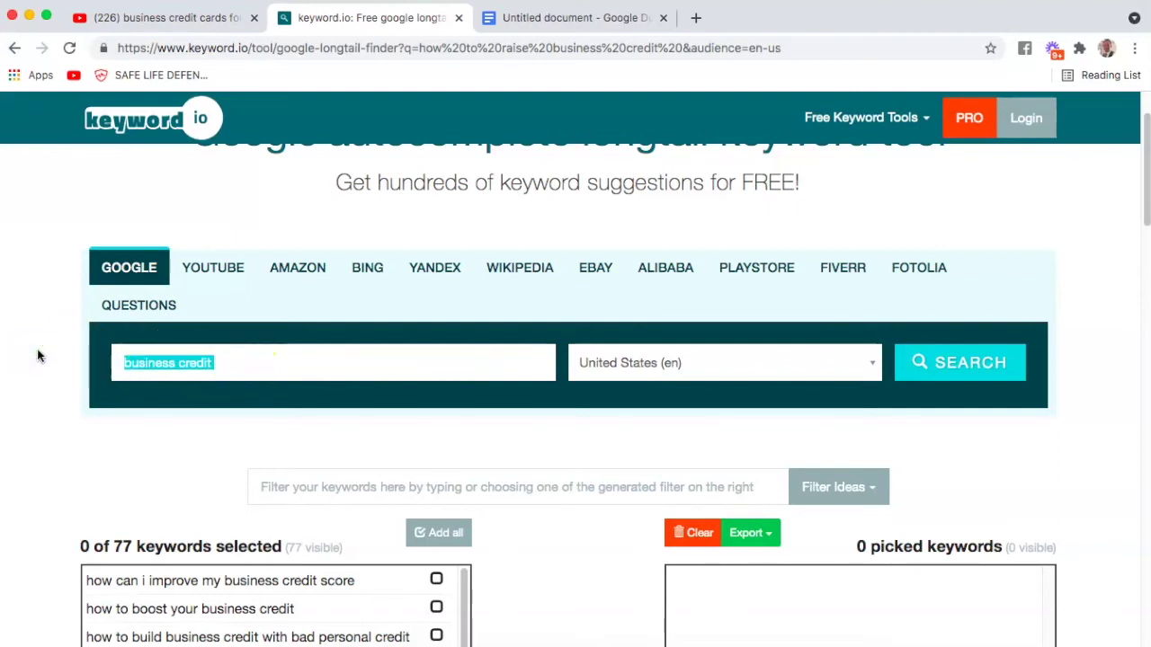
{"action": "type", "text": "business"}
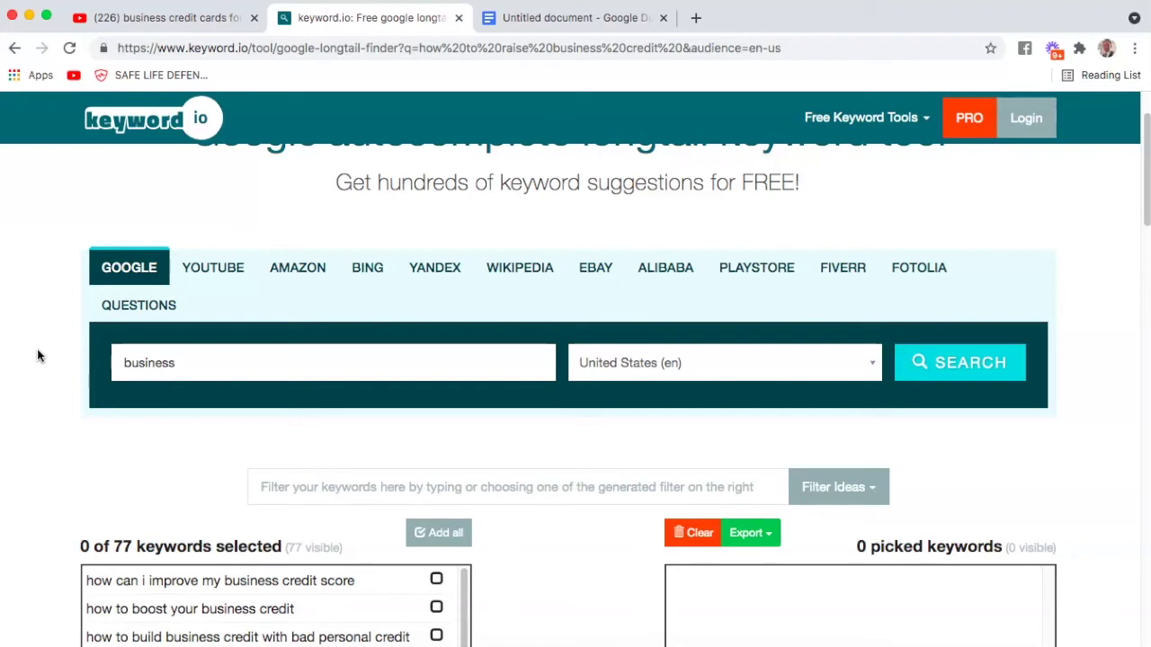
{"action": "type", "text": "credit"}
{"action": "left_click", "coordinate": [949, 364]}
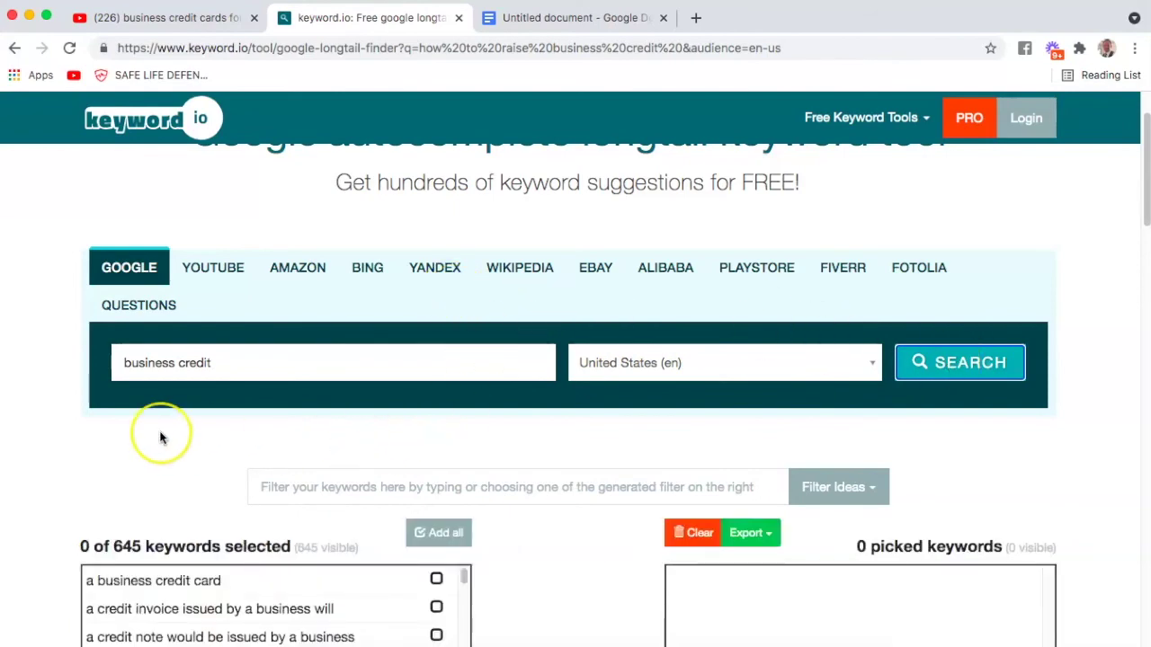
{"action": "scroll", "coordinate": [159, 437], "scroll_direction": "down", "scroll_amount": 3}
{"action": "scroll", "coordinate": [161, 437], "scroll_direction": "down", "scroll_amount": 1}
{"action": "scroll", "coordinate": [161, 437], "scroll_direction": "up", "scroll_amount": 5}
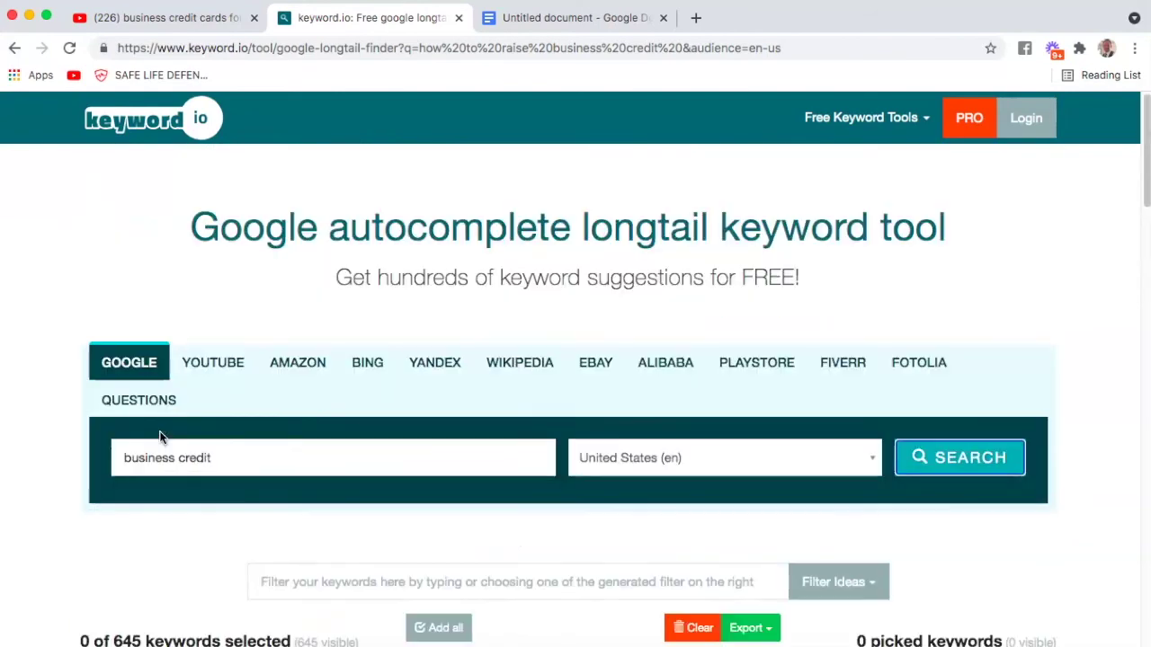
Step: Change the seed keyword to "how to raise business credit" and run the suggestion search again
{"action": "left_click", "coordinate": [121, 457]}
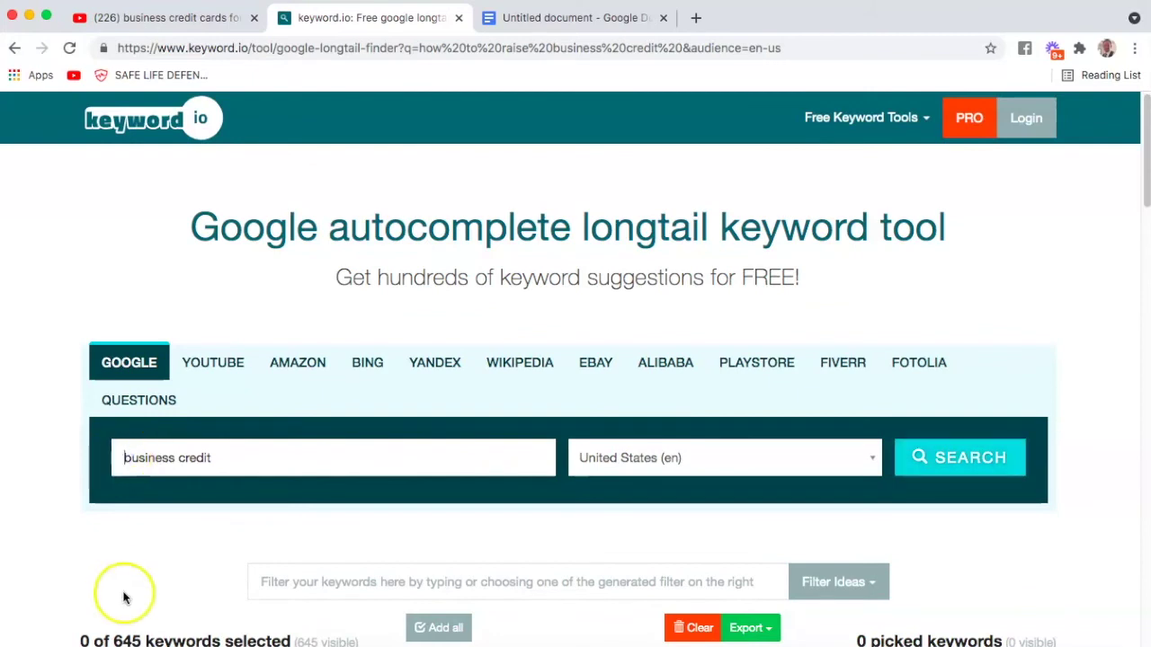
{"action": "type", "text": "how"}
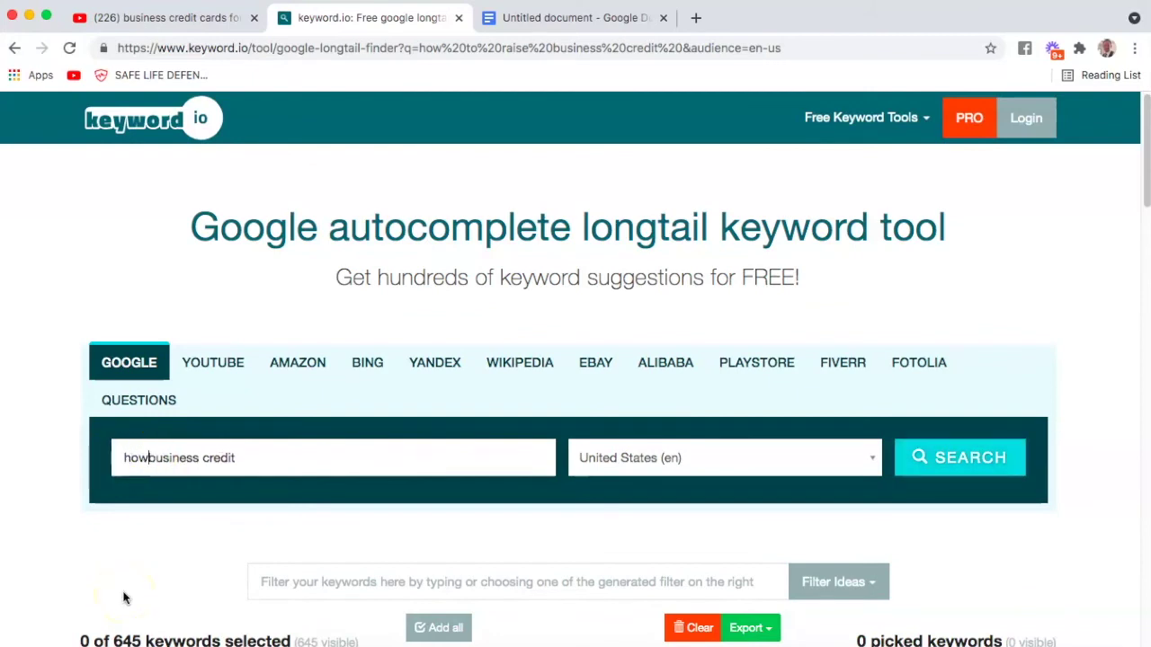
{"action": "type", "text": " to ria"}
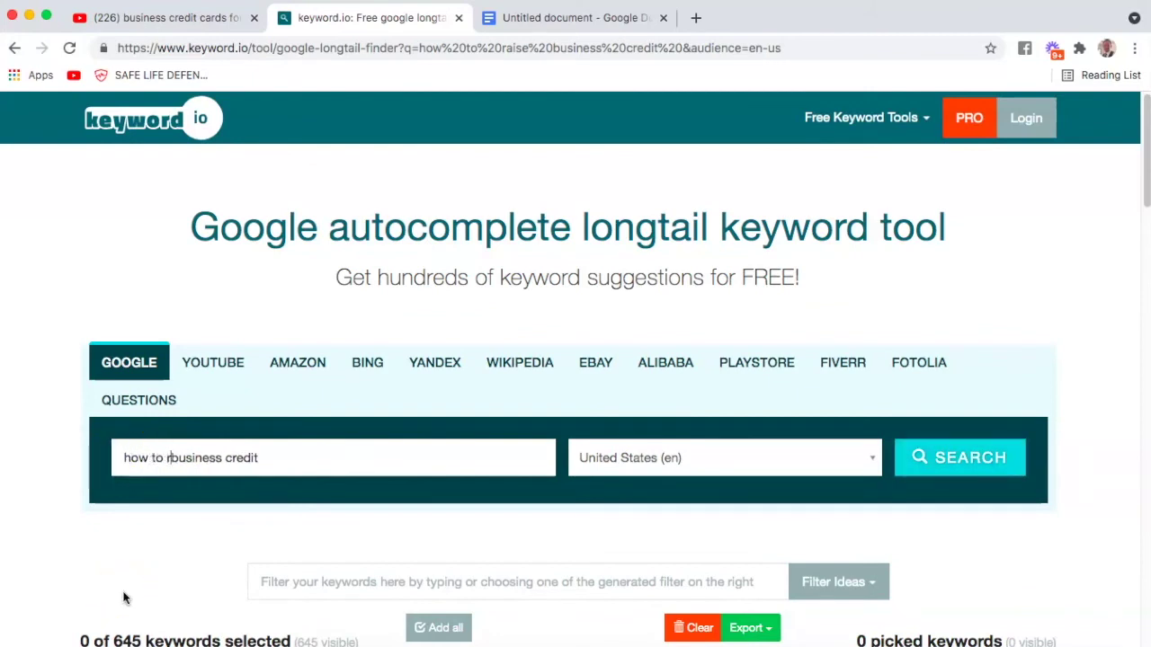
{"action": "type", "text": "s"}
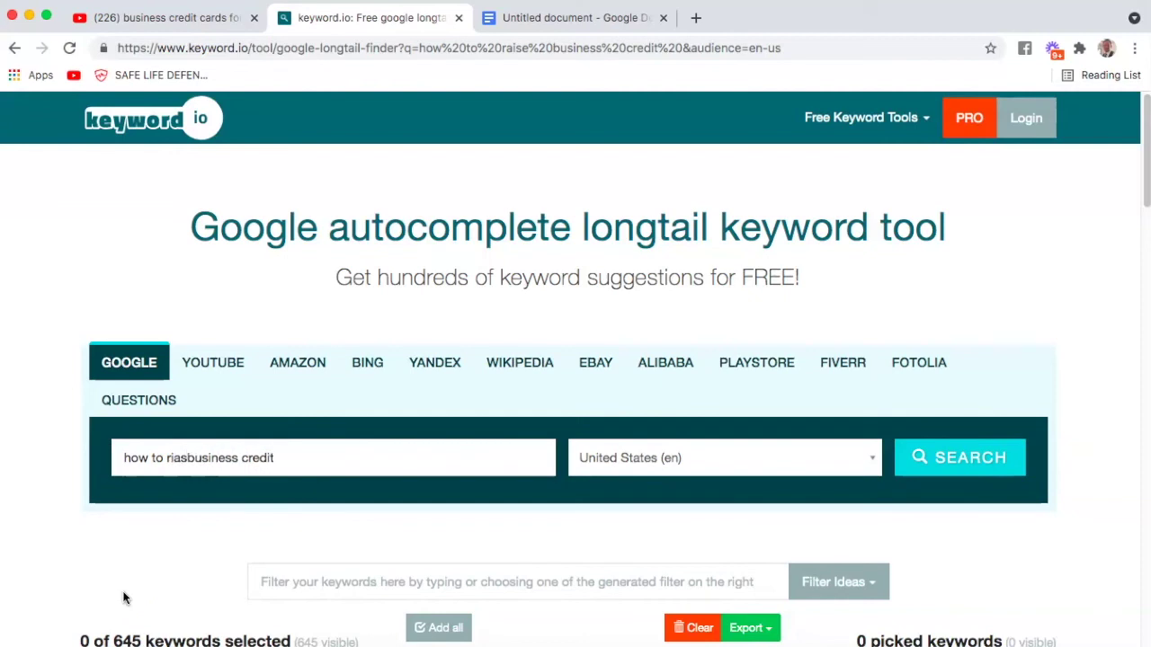
{"action": "key", "text": "BackSpace"}
{"action": "key", "text": "BackSpace"}
{"action": "key", "text": "BackSpace"}
{"action": "type", "text": "aise"}
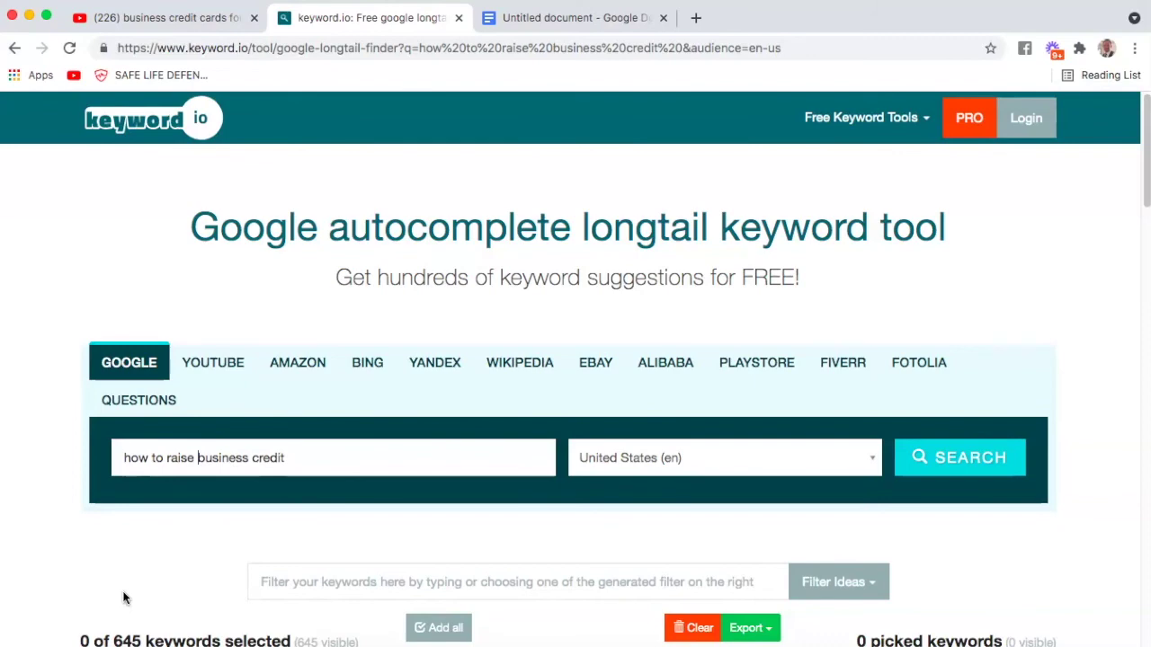
{"action": "left_click", "coordinate": [991, 461]}
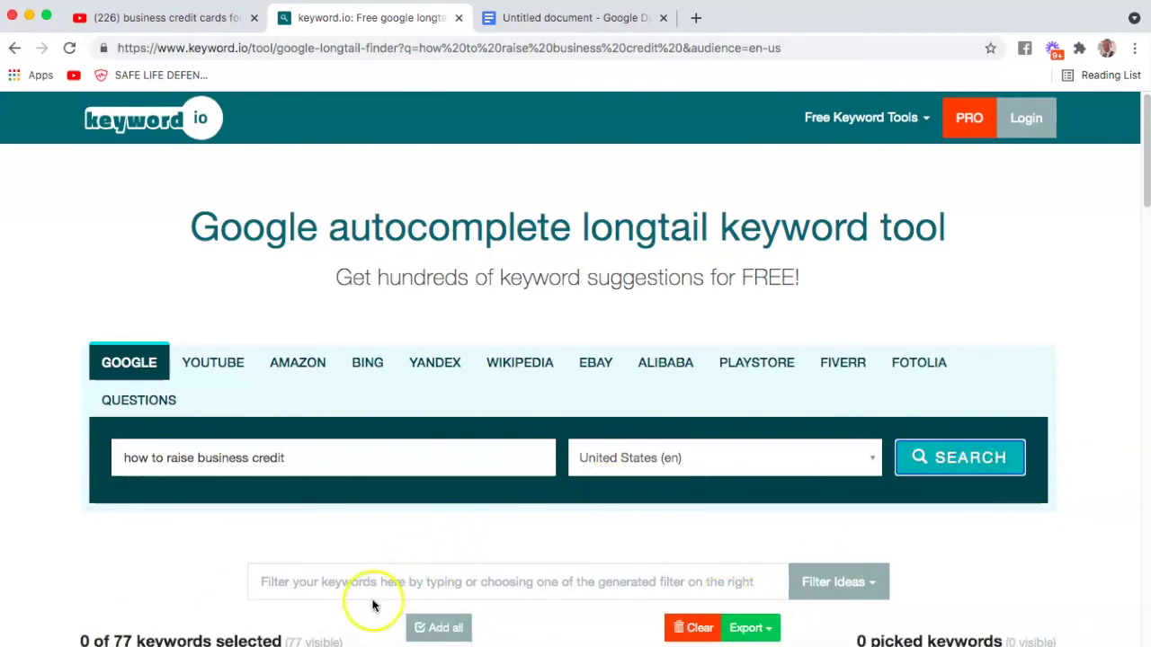
Step: Add all suggested keywords for "how to raise business credit" to the picked keywords list
{"action": "scroll", "coordinate": [374, 606], "scroll_direction": "down", "scroll_amount": 1}
{"action": "scroll", "coordinate": [374, 606], "scroll_direction": "down", "scroll_amount": 5}
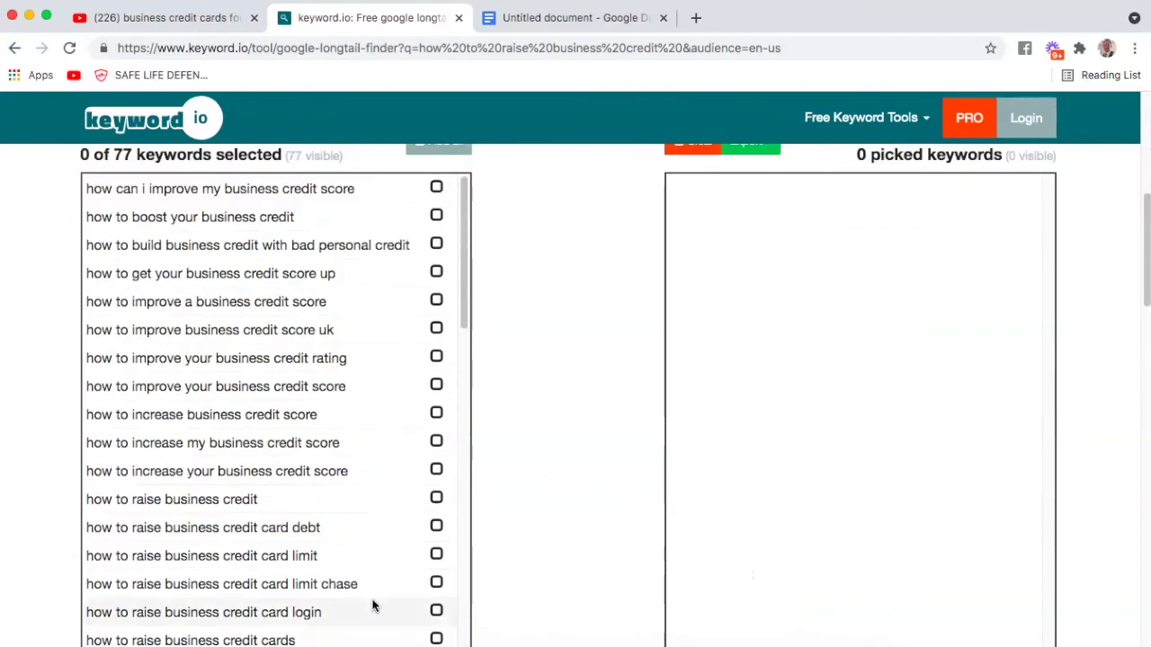
{"action": "scroll", "coordinate": [359, 244], "scroll_direction": "up", "scroll_amount": 1}
{"action": "left_click", "coordinate": [445, 184]}
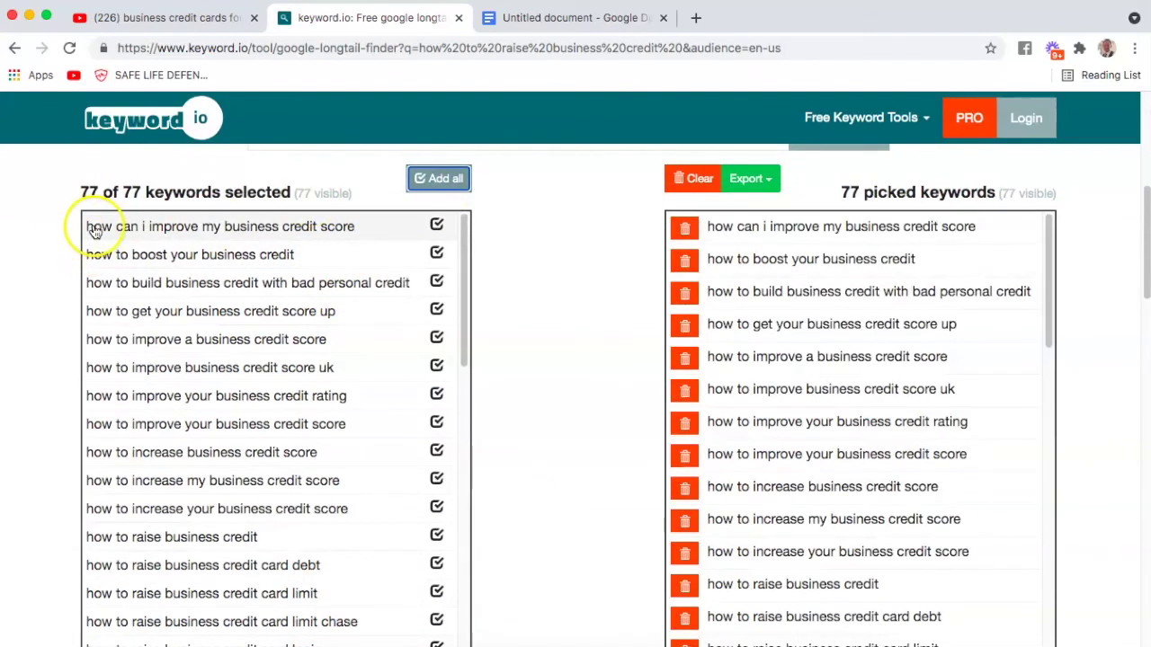
Step: Copy the picked keywords down to "how to raise business credit decoded", paste them below the YouTube keywords in the Google Docs document and review them
{"action": "left_click", "coordinate": [704, 205]}
{"action": "left_click_drag", "start_coordinate": [704, 205], "coordinate": [979, 225]}
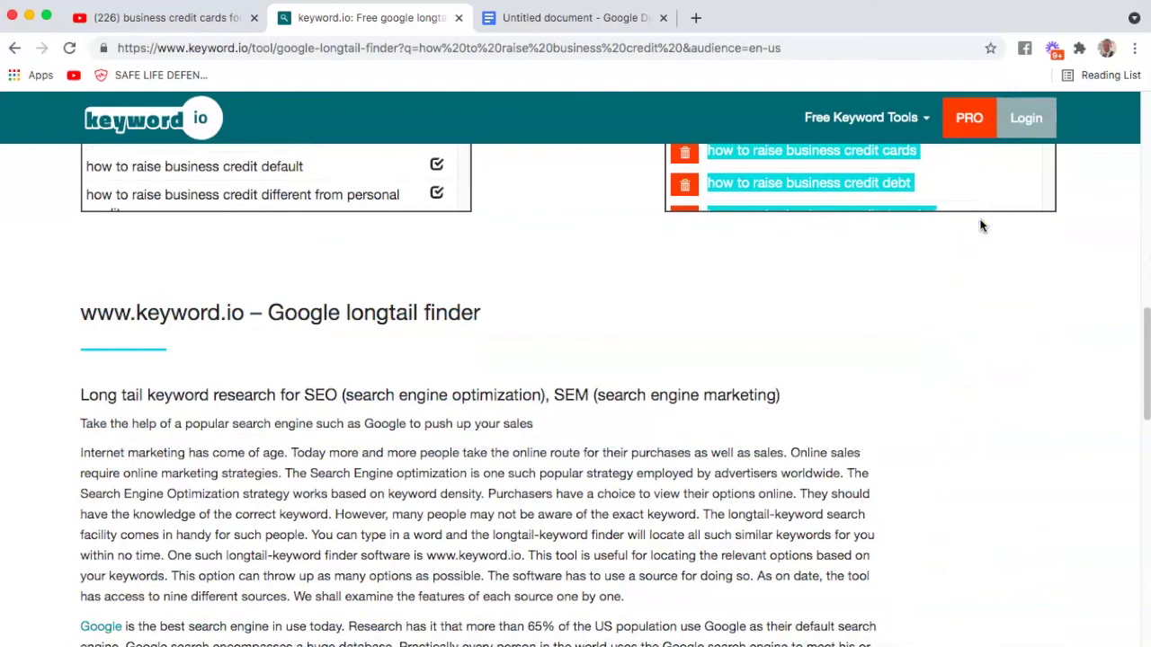
{"action": "left_click", "coordinate": [543, 20]}
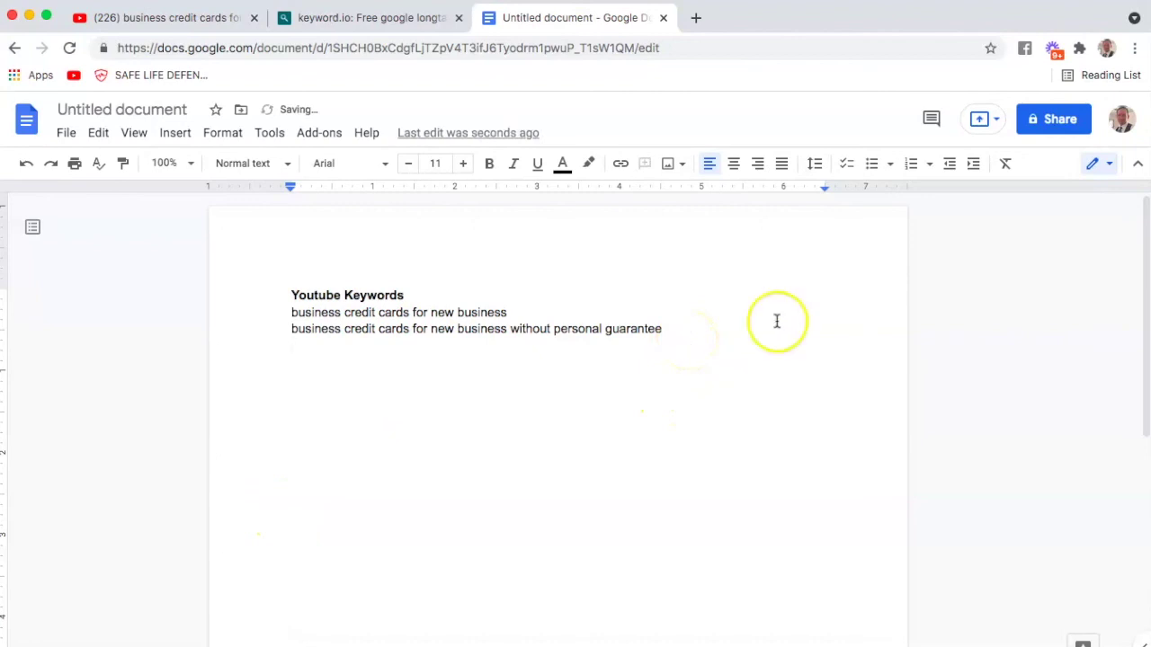
{"action": "key", "text": "ctrl+v"}
{"action": "scroll", "coordinate": [669, 387], "scroll_direction": "up", "scroll_amount": 2}
{"action": "scroll", "coordinate": [669, 386], "scroll_direction": "up", "scroll_amount": 10}
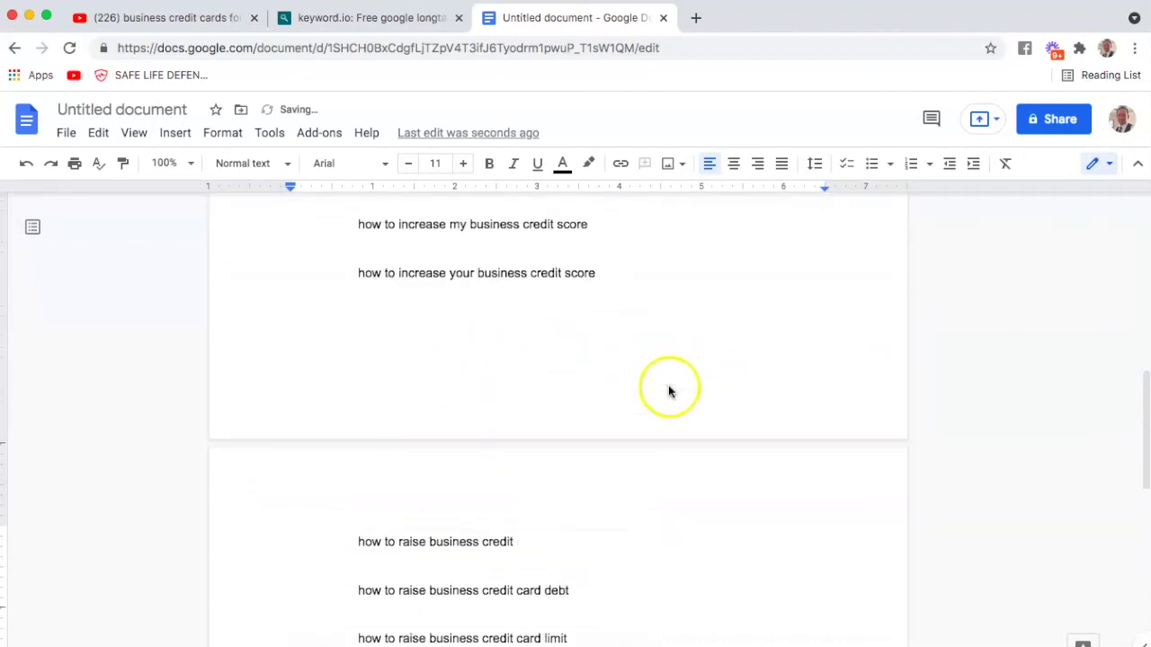
{"action": "scroll", "coordinate": [669, 387], "scroll_direction": "down", "scroll_amount": 10}
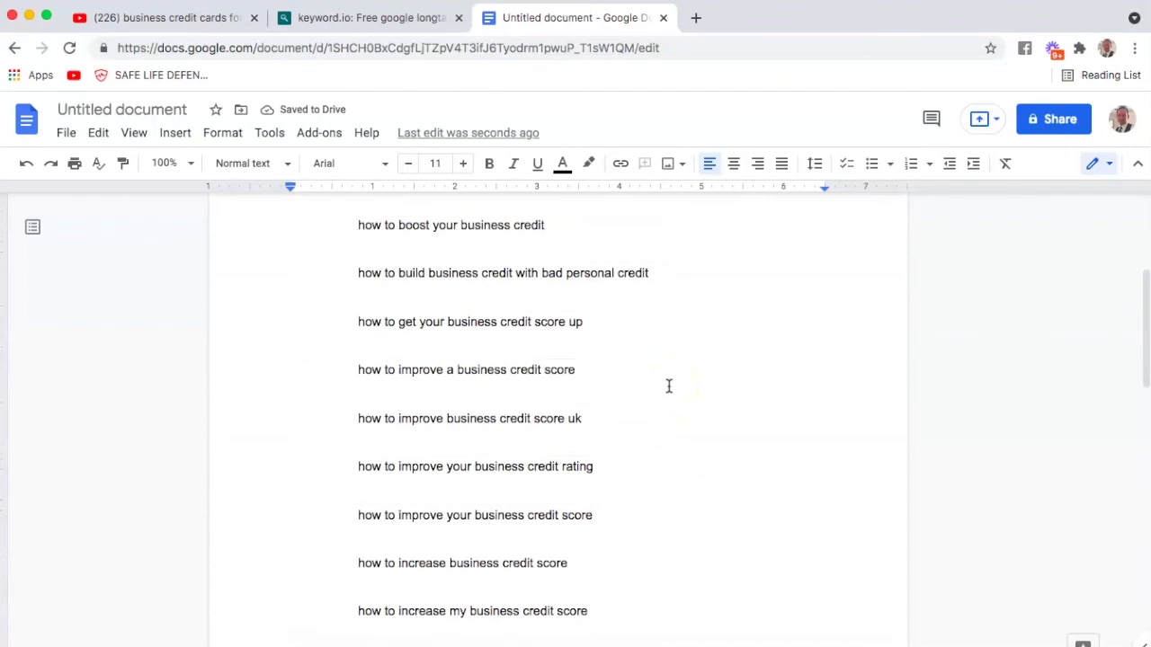
{"action": "scroll", "coordinate": [669, 386], "scroll_direction": "down", "scroll_amount": 6}
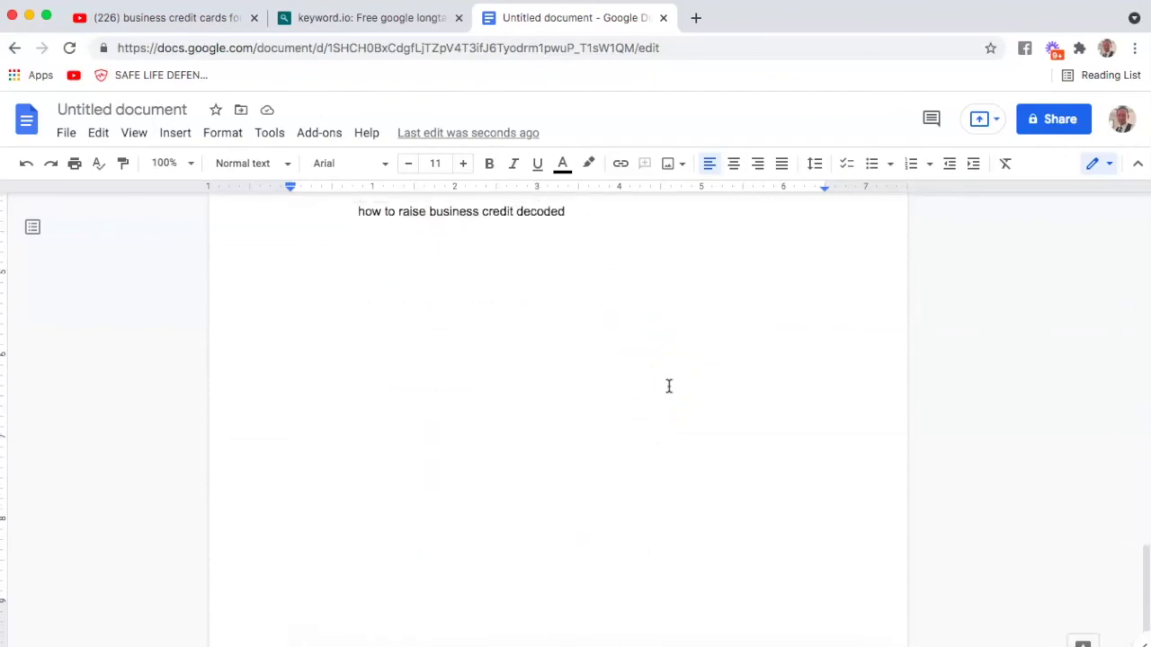
{"action": "scroll", "coordinate": [669, 387], "scroll_direction": "up", "scroll_amount": 2}
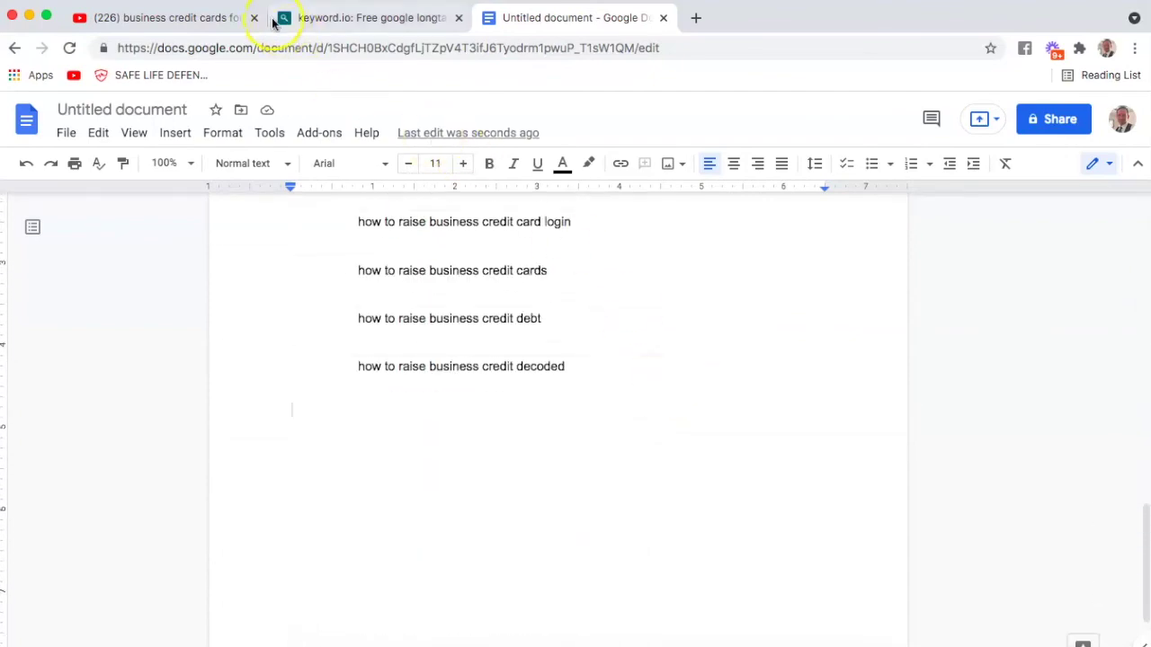
Step: Switch to the YouTube results for "business credit cards for new business without personal guarantee"
{"action": "left_click", "coordinate": [206, 20]}
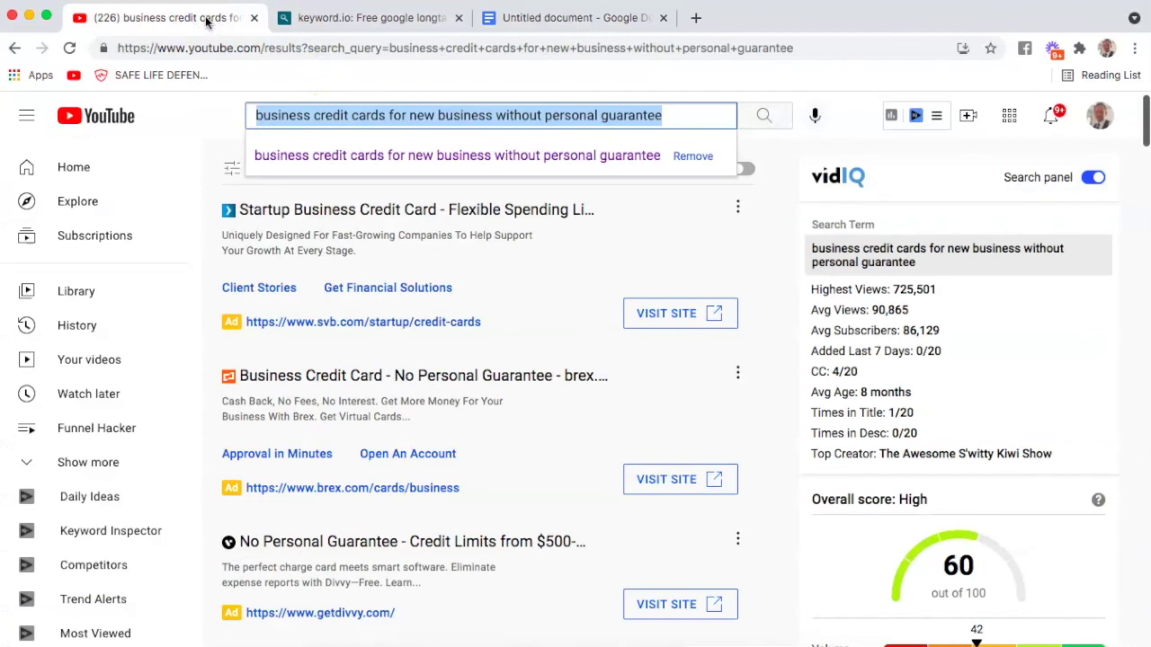